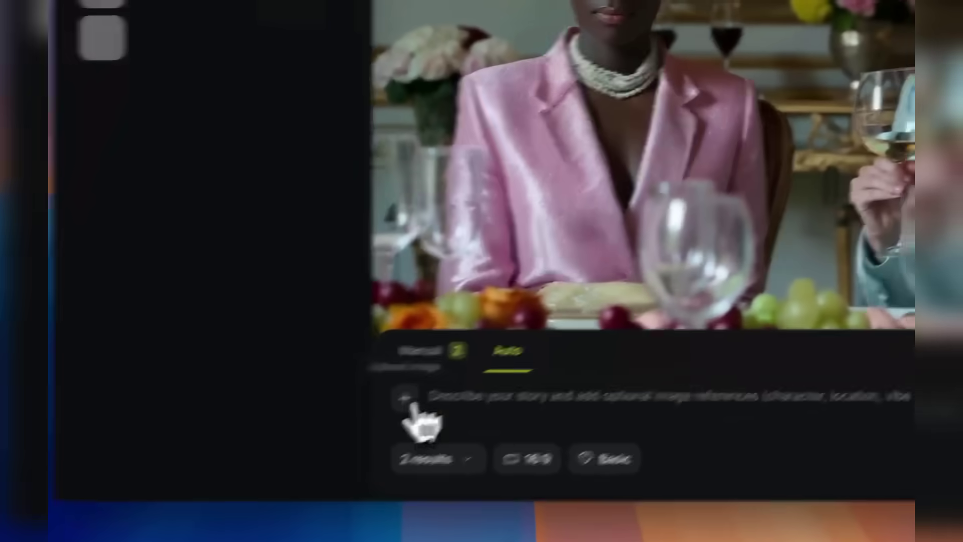
# - Attach cxcad2.jpg and the portrait image as reference images for the story prompt
pyautogui.click(404, 404)
pyautogui.click(259, 301)
pyautogui.keyDown('super'); pyautogui.click(280, 63); pyautogui.keyUp('super')
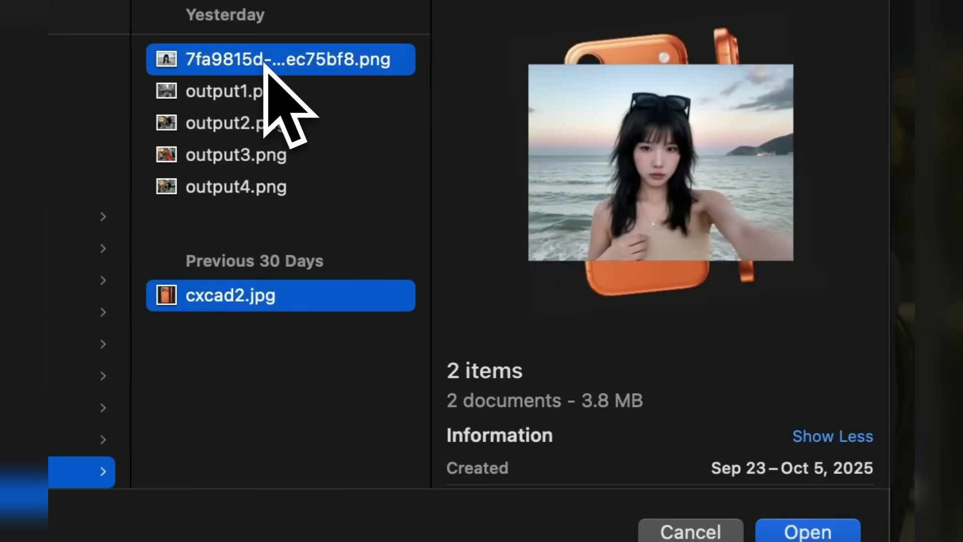
pyautogui.press('Return')
# - Set the number of outputs to 6
pyautogui.click(318, 468)
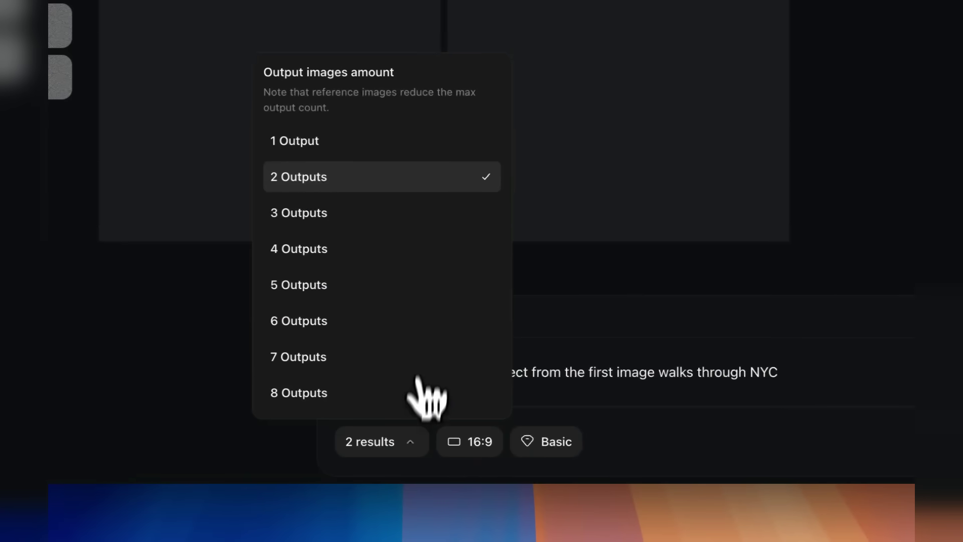
pyautogui.click(425, 317)
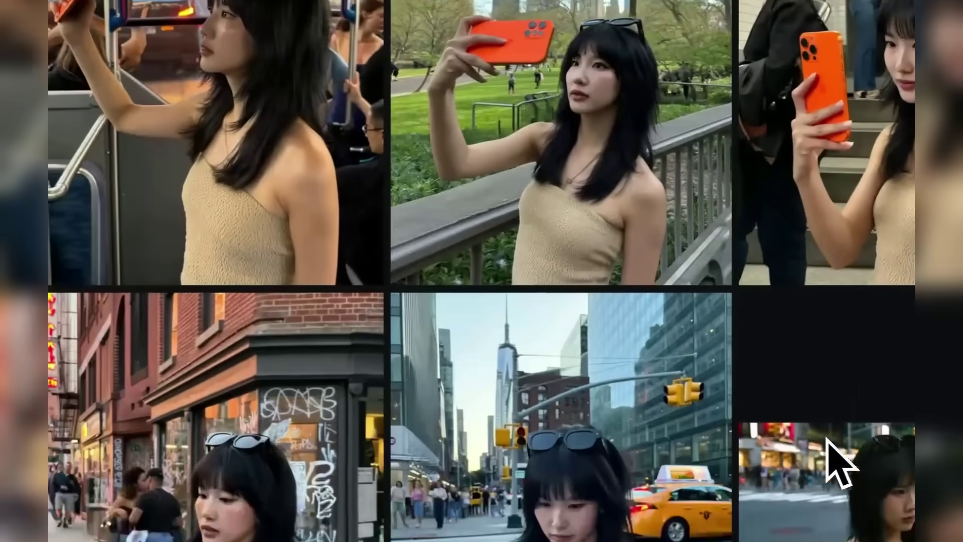
pyautogui.scroll(3, 548, 305)
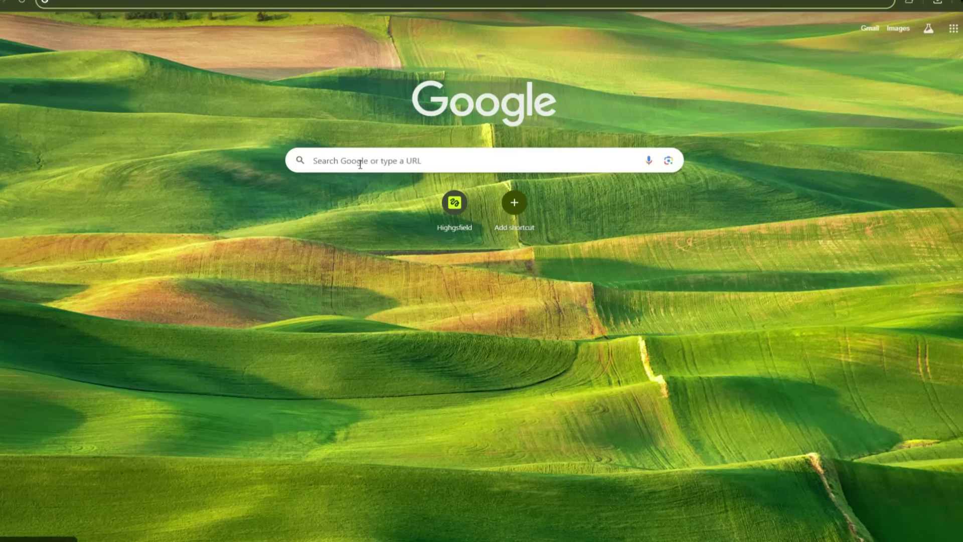
# - Search Google for 'higgsfield' and open higgsfield.ai from the results
pyautogui.click(364, 168)
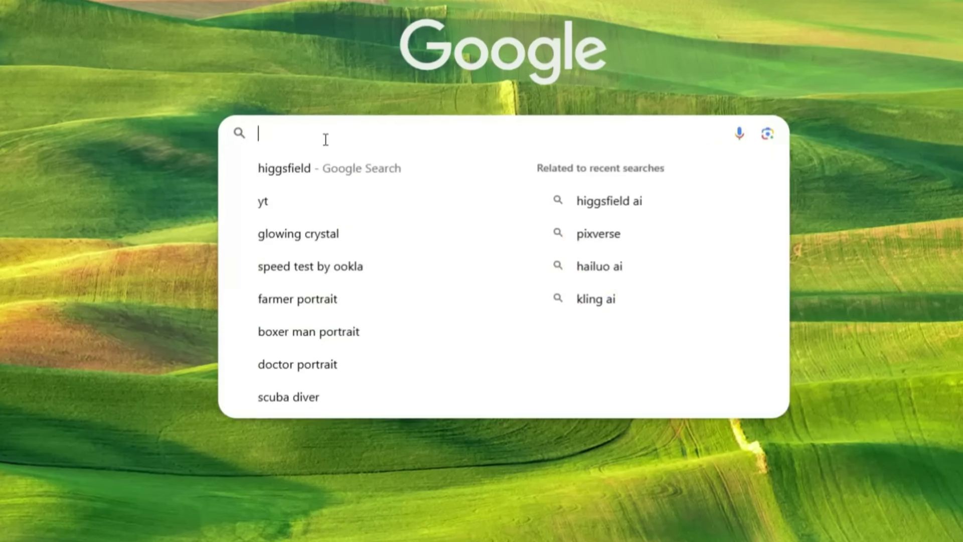
pyautogui.click(350, 185)
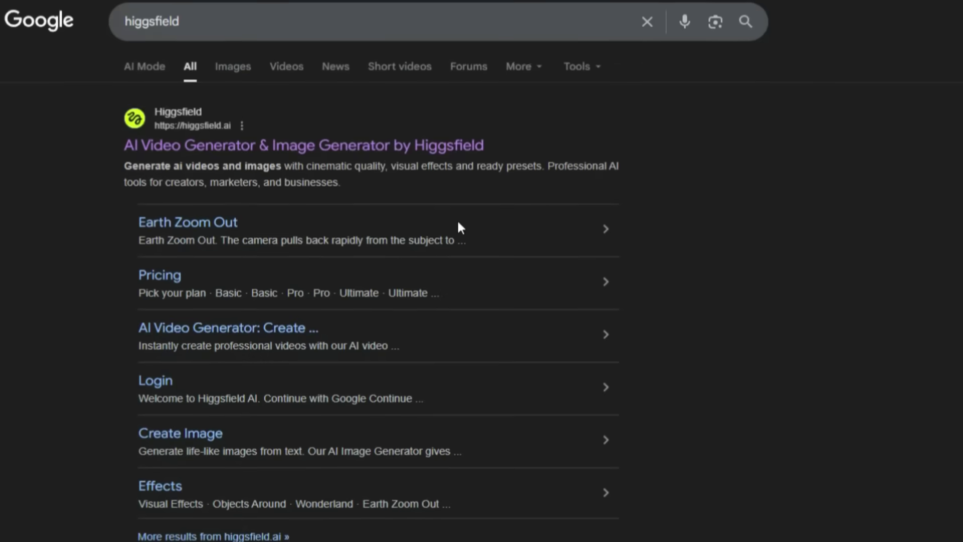
pyautogui.click(356, 145)
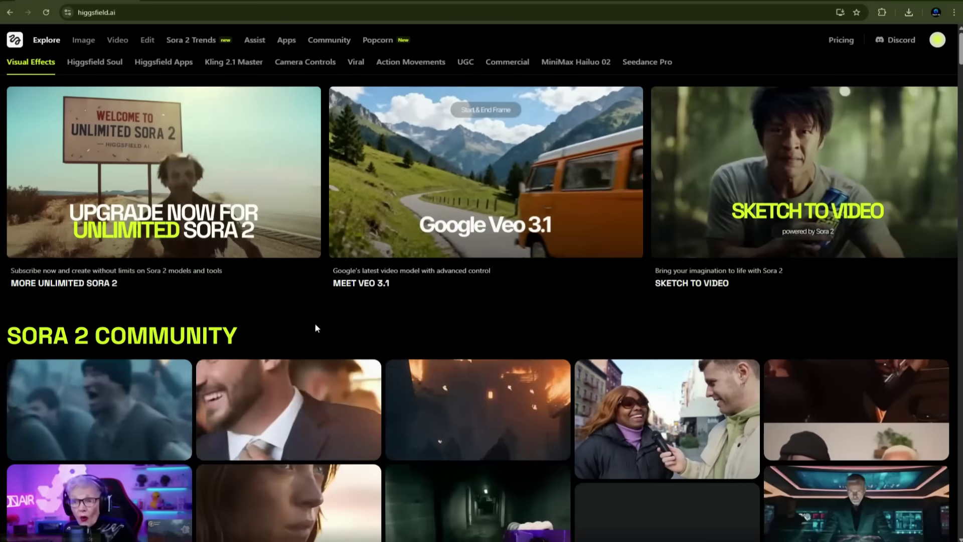
# - Look over the Image and Video nav menus, then go to the Popcorn keyframes page
pyautogui.scroll(-4, 418, 432)
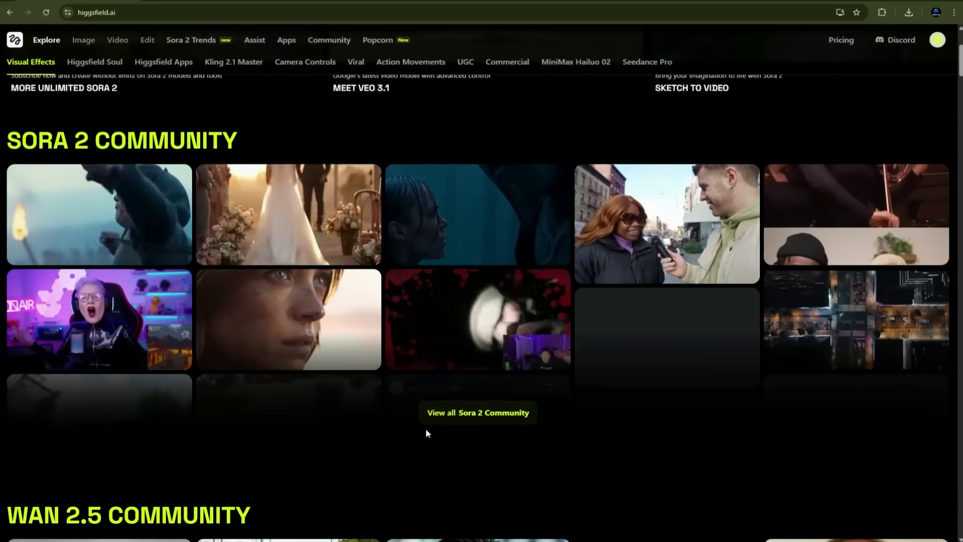
pyautogui.scroll(4, 451, 425)
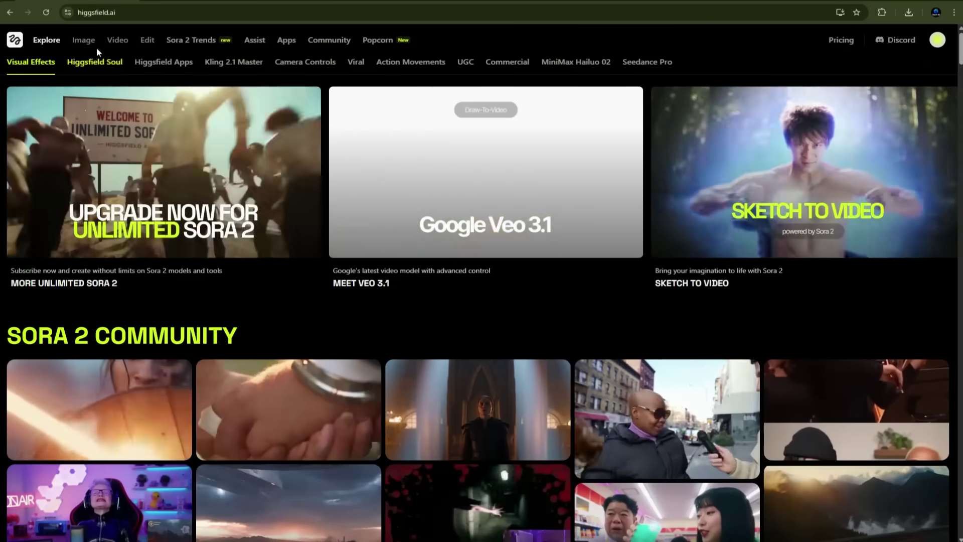
pyautogui.moveTo(86, 48)
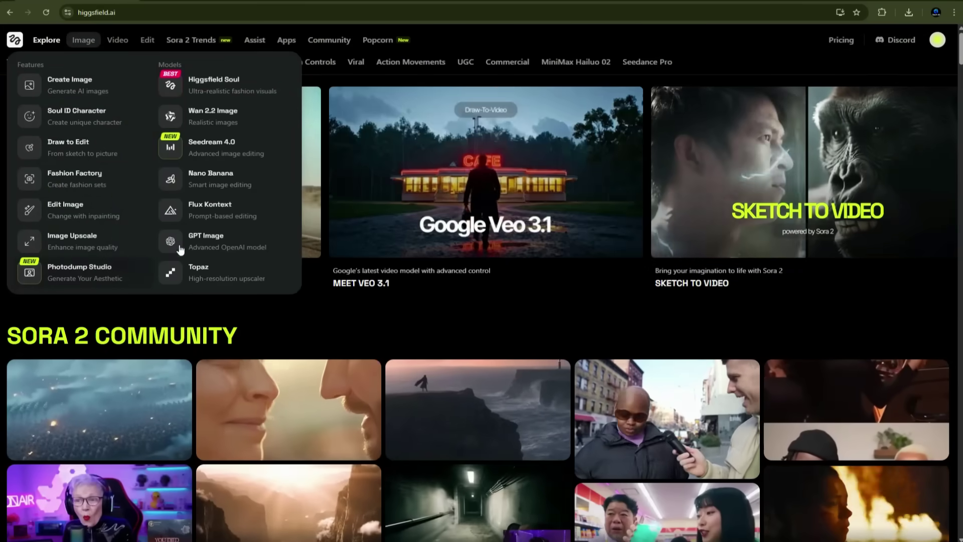
pyautogui.moveTo(121, 43)
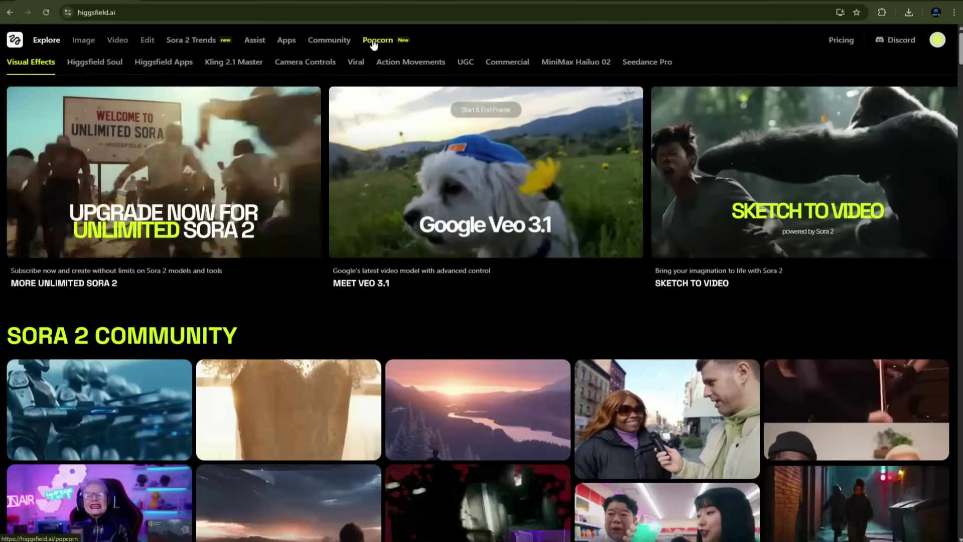
pyautogui.click(374, 43)
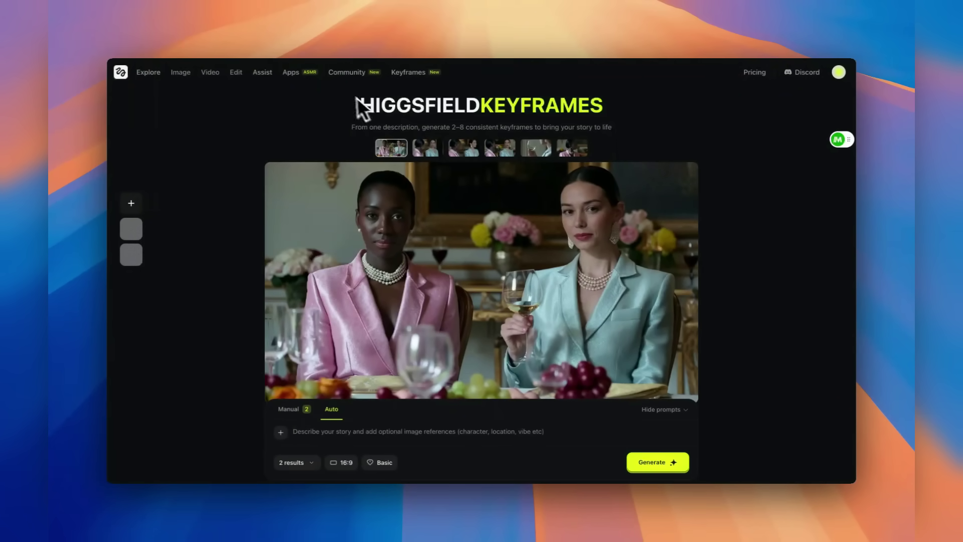
# - Preview the sample keyframes and attach cxcad2.jpg and the portrait image as references
pyautogui.click(435, 150)
pyautogui.click(399, 151)
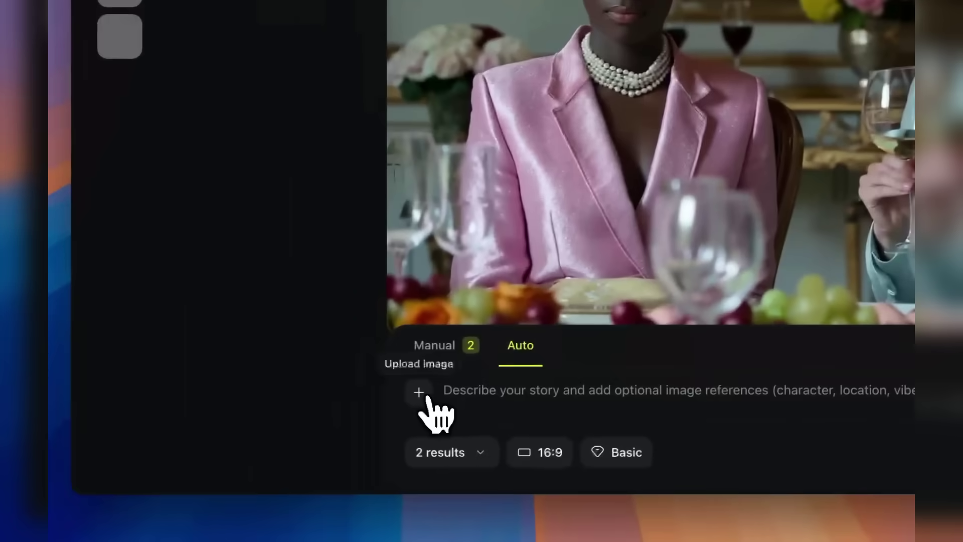
pyautogui.click(354, 534)
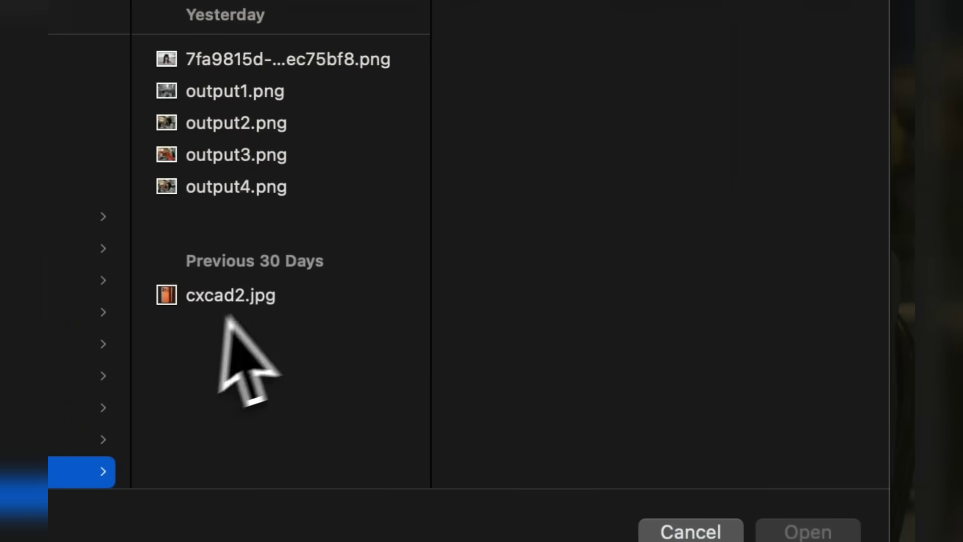
pyautogui.click(266, 300)
pyautogui.keyDown('super'); pyautogui.click(271, 59); pyautogui.keyUp('super')
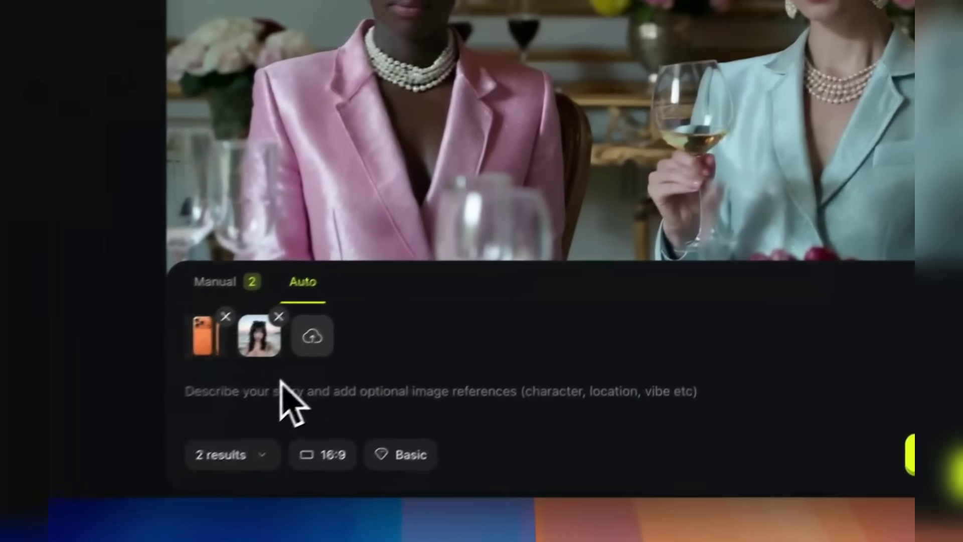
# - Enter the woman-walking-through-NYC story and generate it with 6 outputs
pyautogui.click(281, 387)
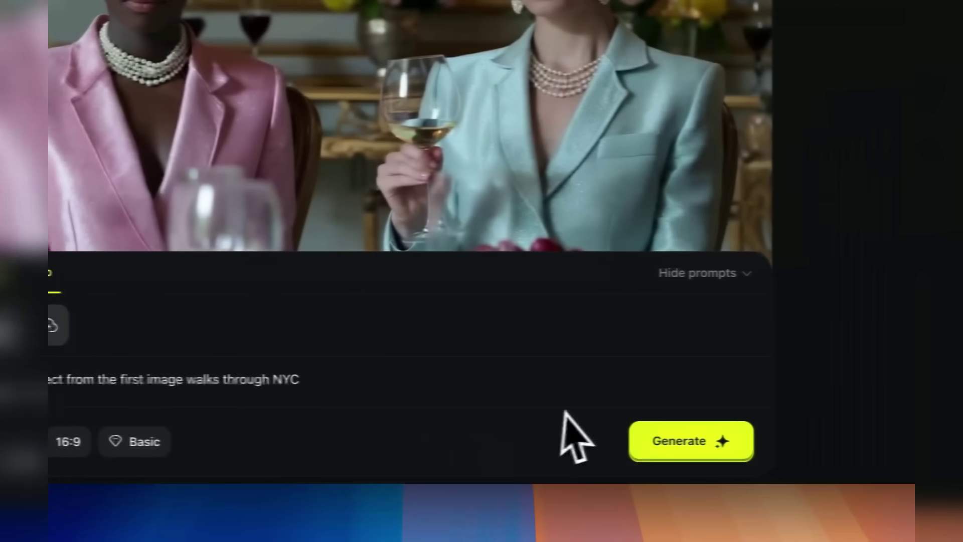
pyautogui.click(665, 443)
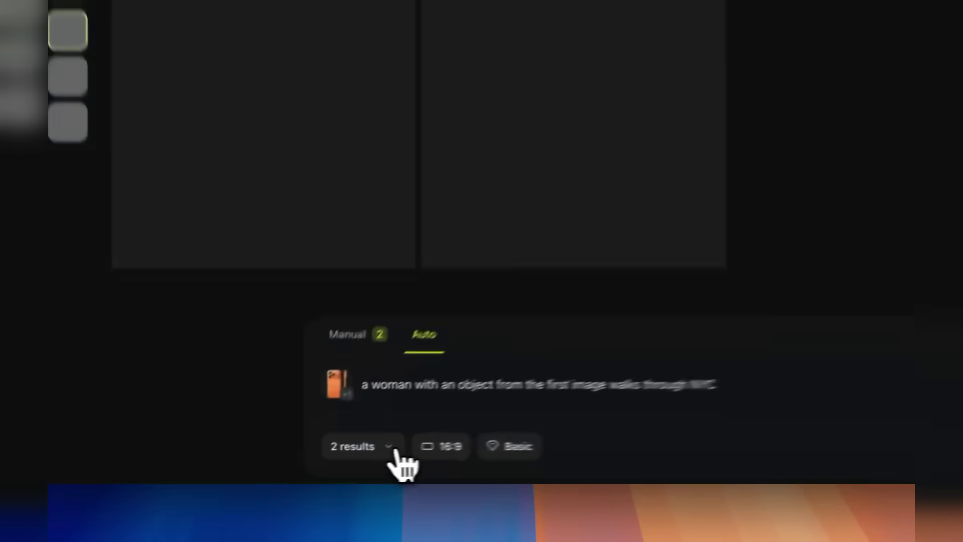
pyautogui.click(314, 462)
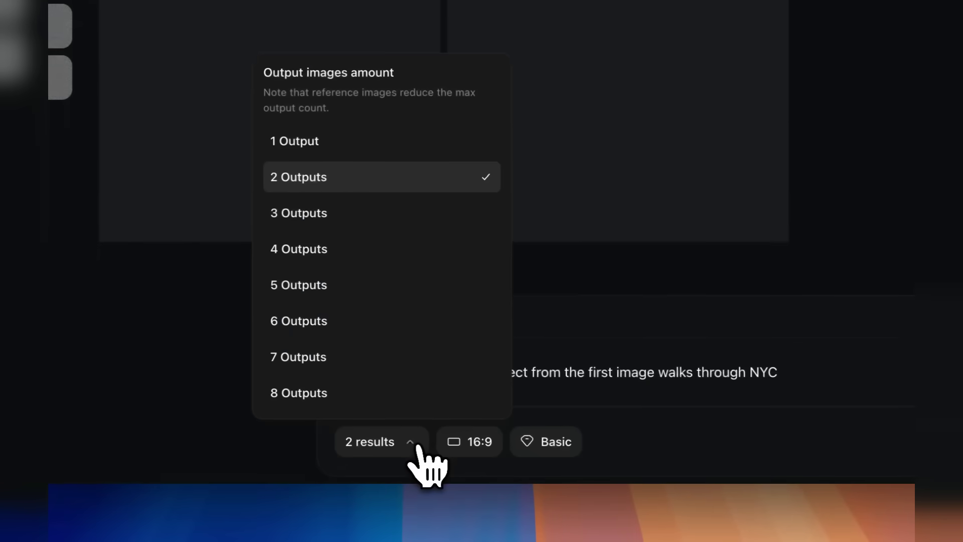
pyautogui.click(427, 320)
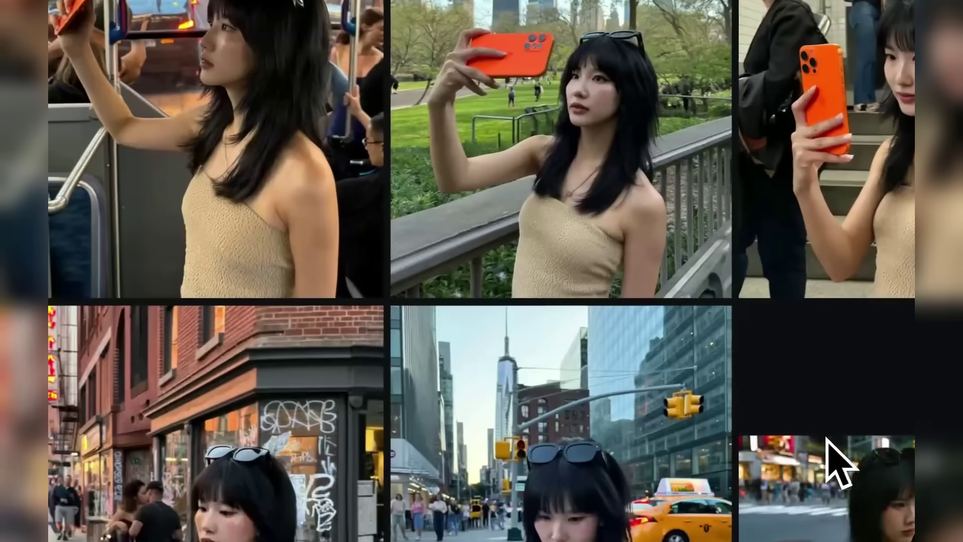
pyautogui.scroll(3, 549, 305)
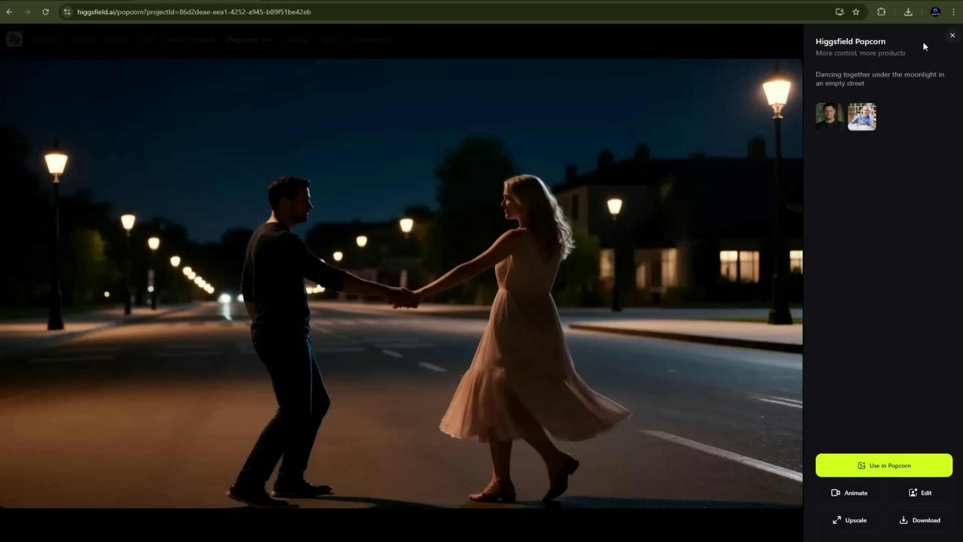
# - Open the park-lights keyframe for editing and review its available edit modes
pyautogui.click(953, 38)
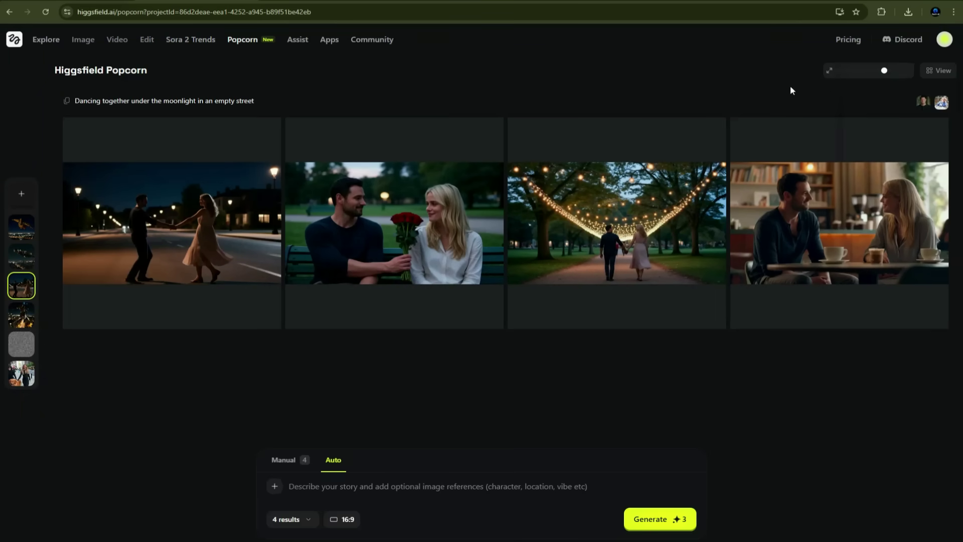
pyautogui.click(710, 136)
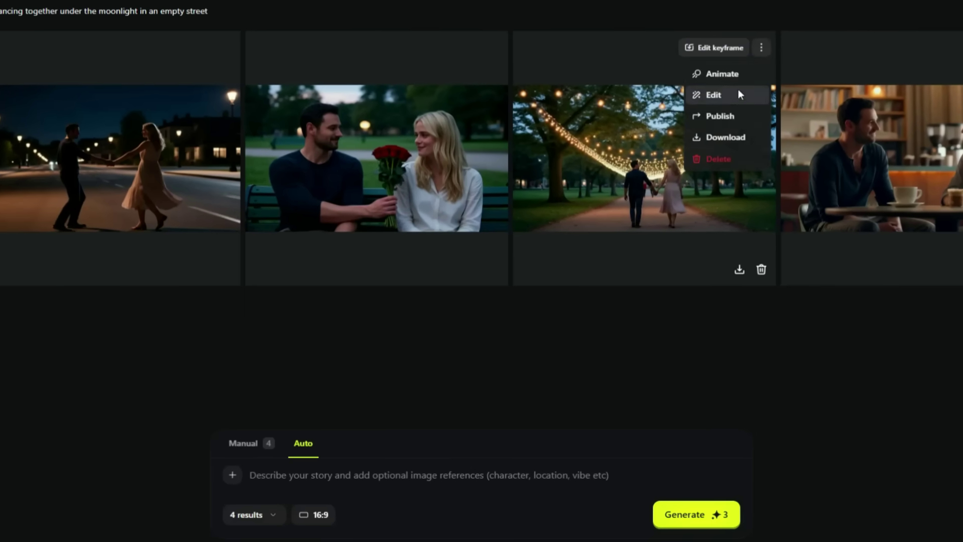
pyautogui.click(738, 94)
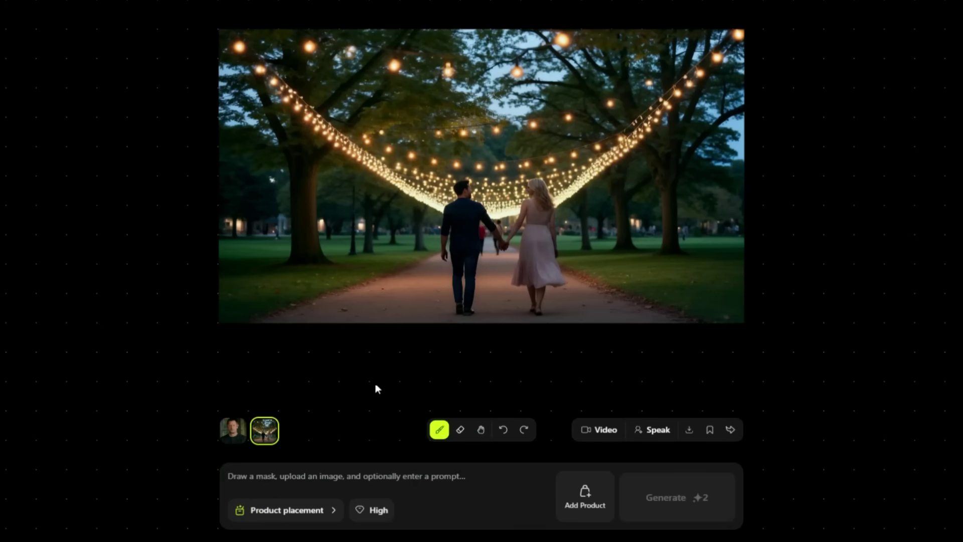
pyautogui.click(330, 510)
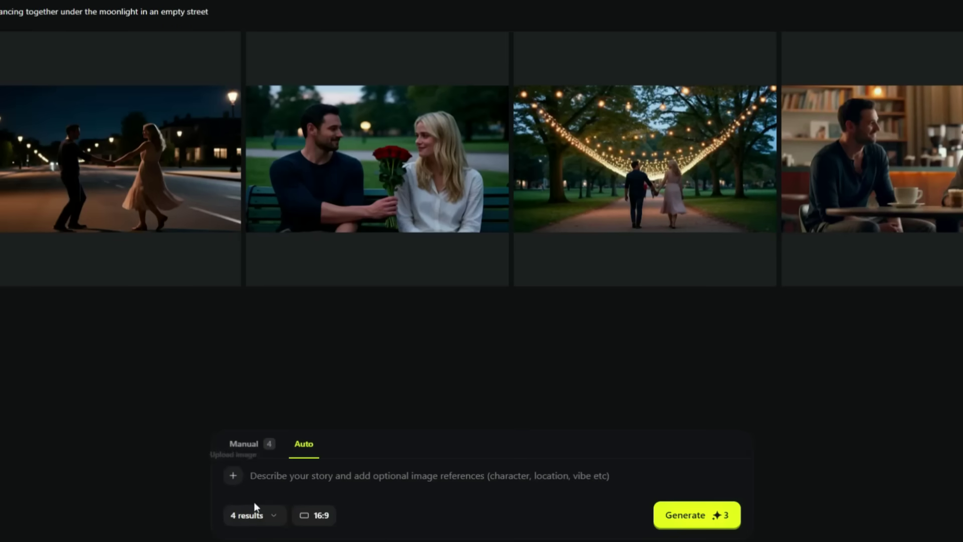
# - Try Manual scene mode and the output count choices, then start a new empty project
pyautogui.click(245, 443)
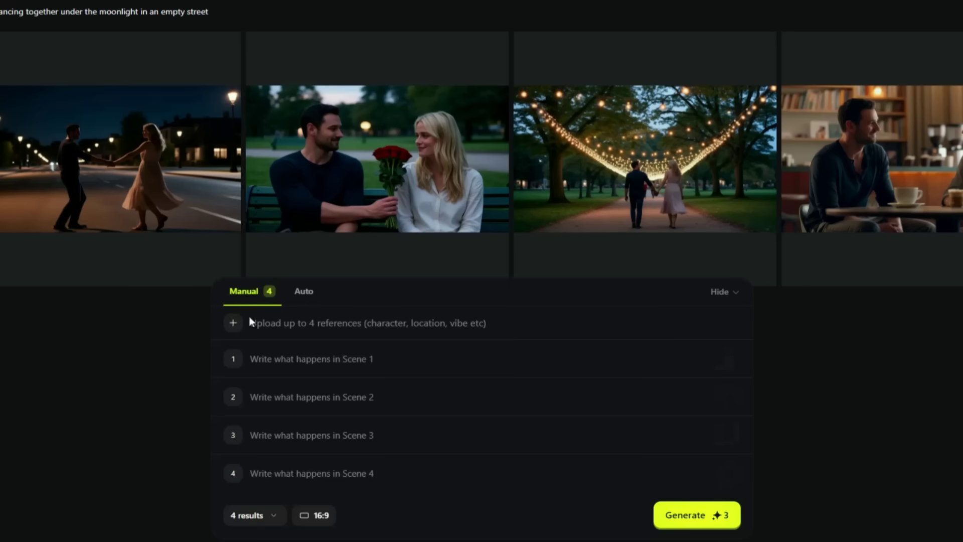
pyautogui.click(275, 514)
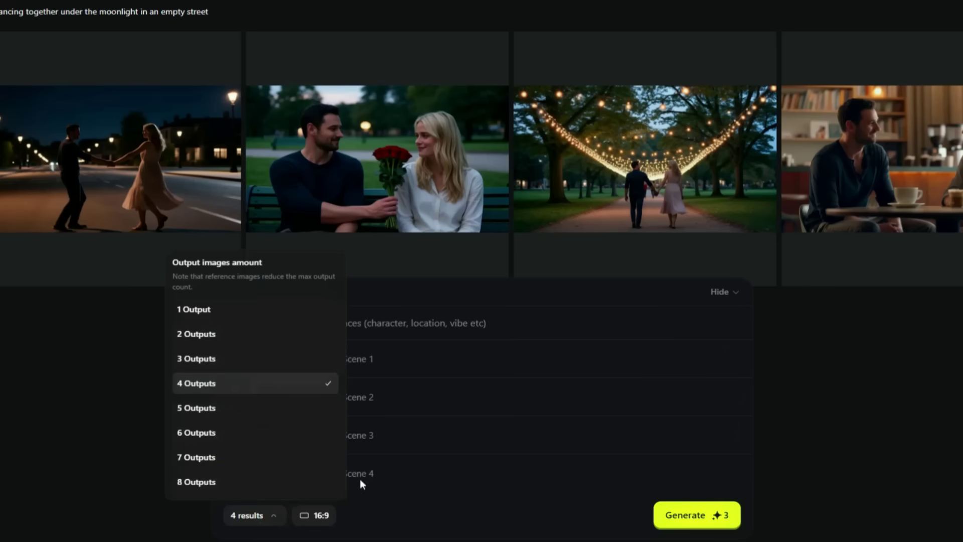
pyautogui.click(789, 409)
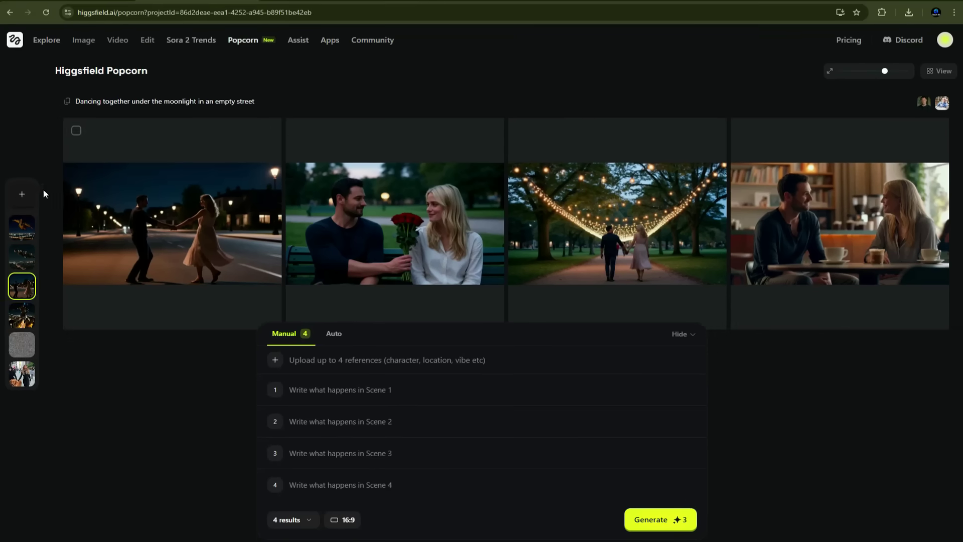
pyautogui.click(34, 193)
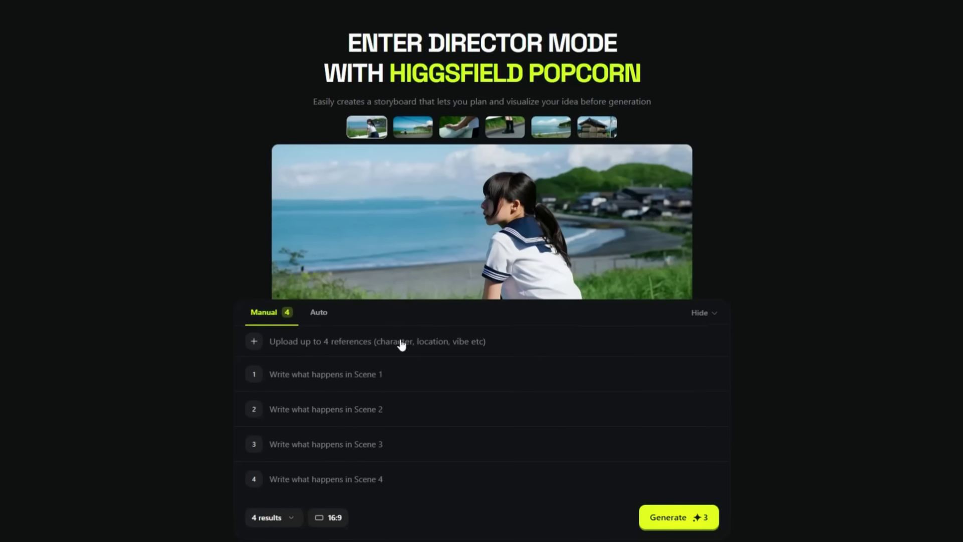
# - Preview the railing, legs, beach and wooden-house sample keyframes, then choose Manual with four scene rows
pyautogui.click(318, 312)
pyautogui.click(421, 126)
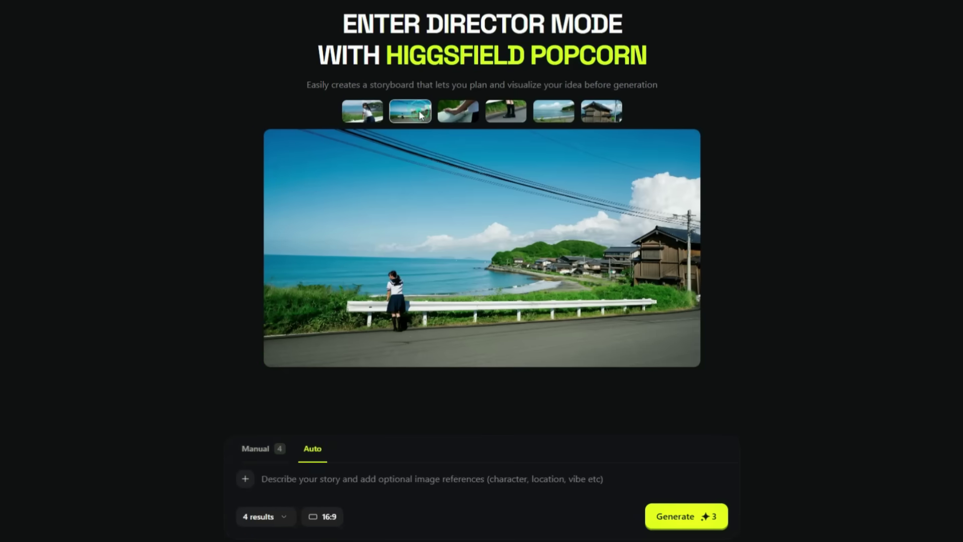
pyautogui.click(464, 111)
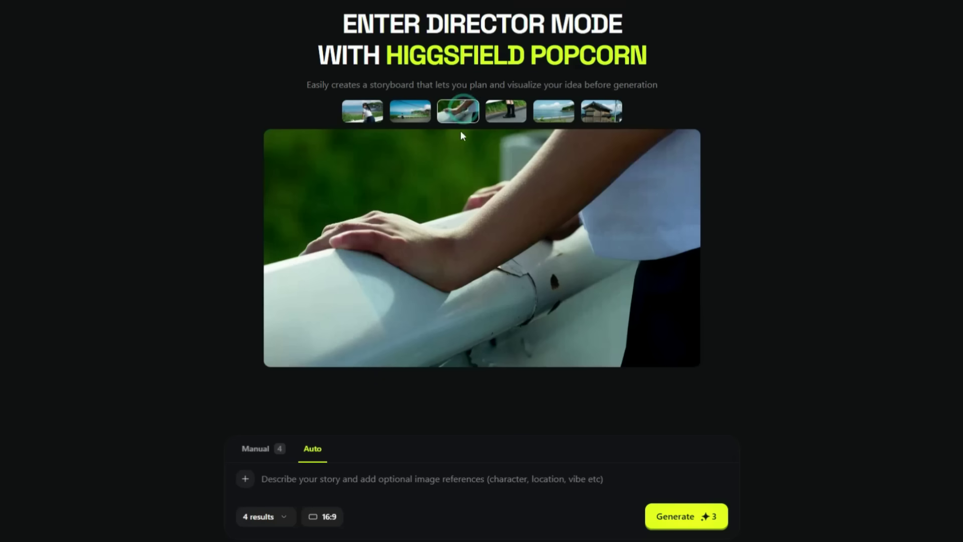
pyautogui.click(515, 115)
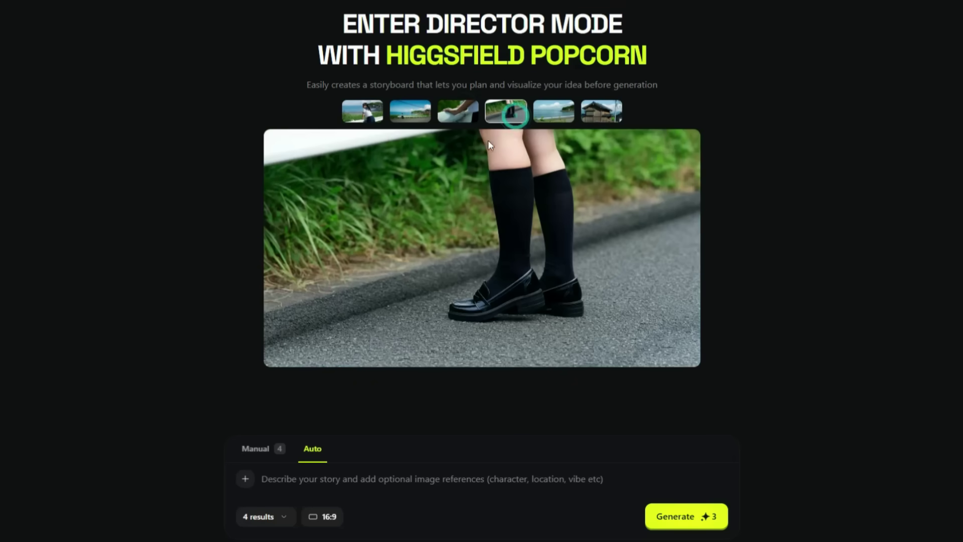
pyautogui.click(565, 111)
pyautogui.click(617, 116)
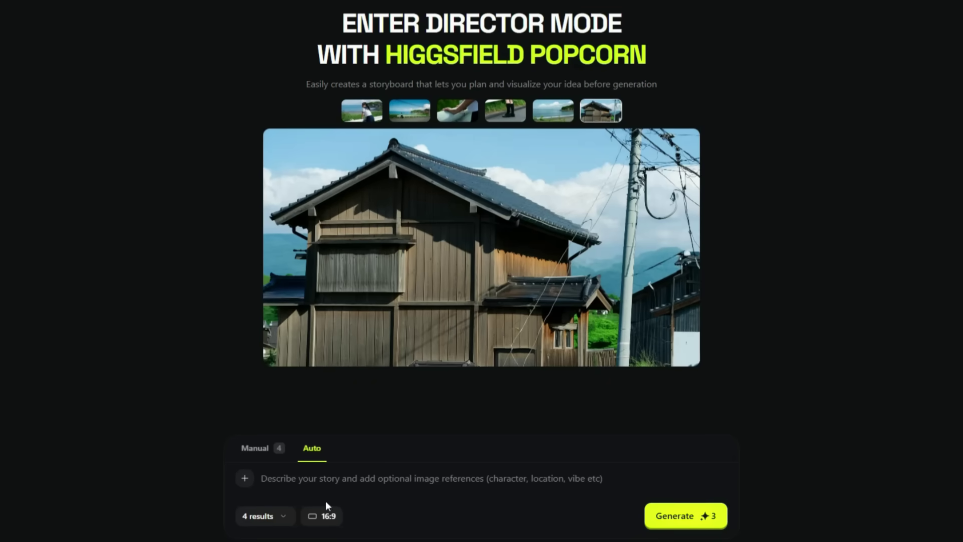
pyautogui.click(246, 449)
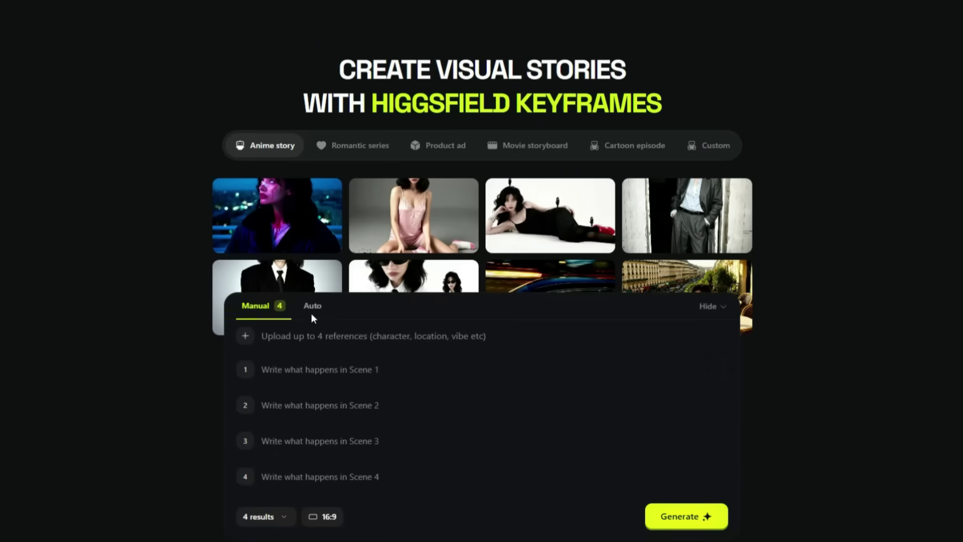
# - In Auto mode, add the Survivorman photo as reference and paste the zombie survivor story
pyautogui.click(311, 306)
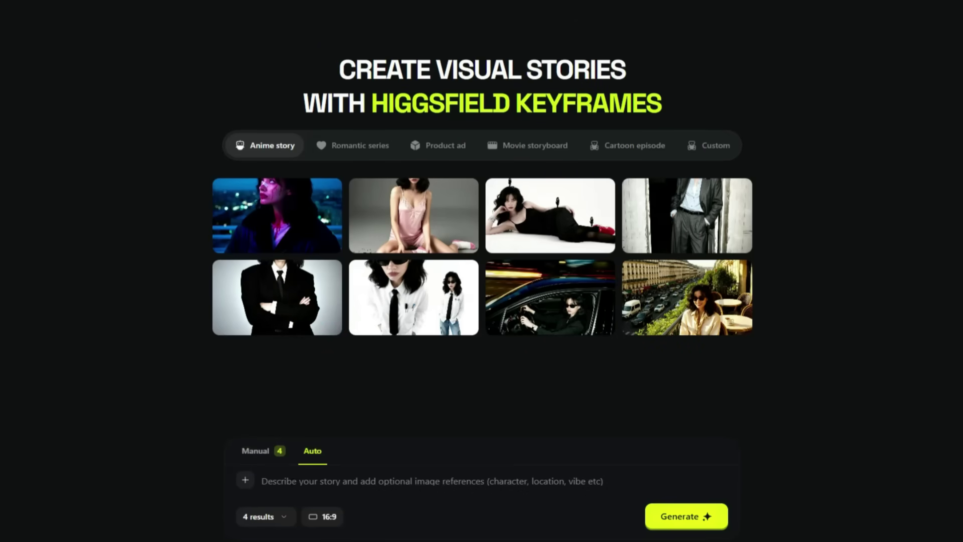
pyautogui.click(246, 479)
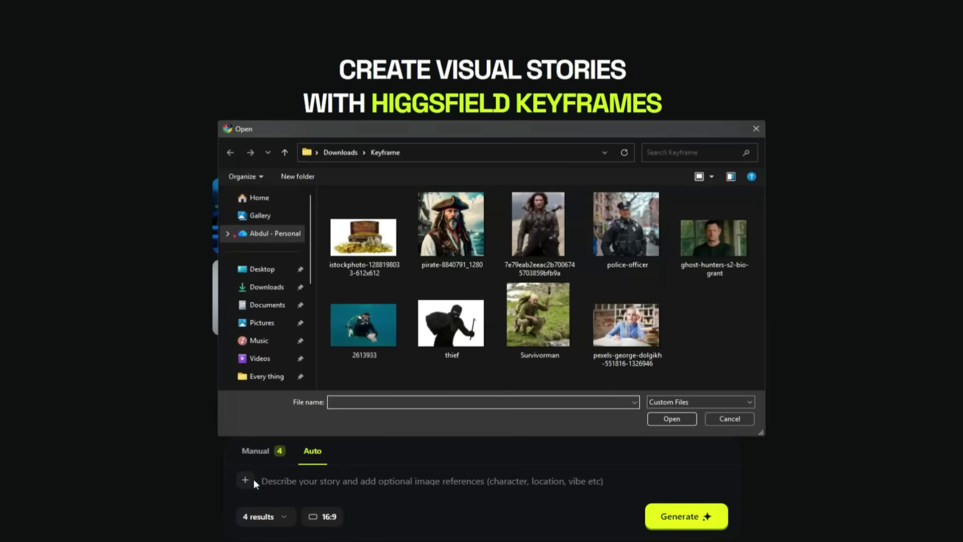
pyautogui.doubleClick(522, 333)
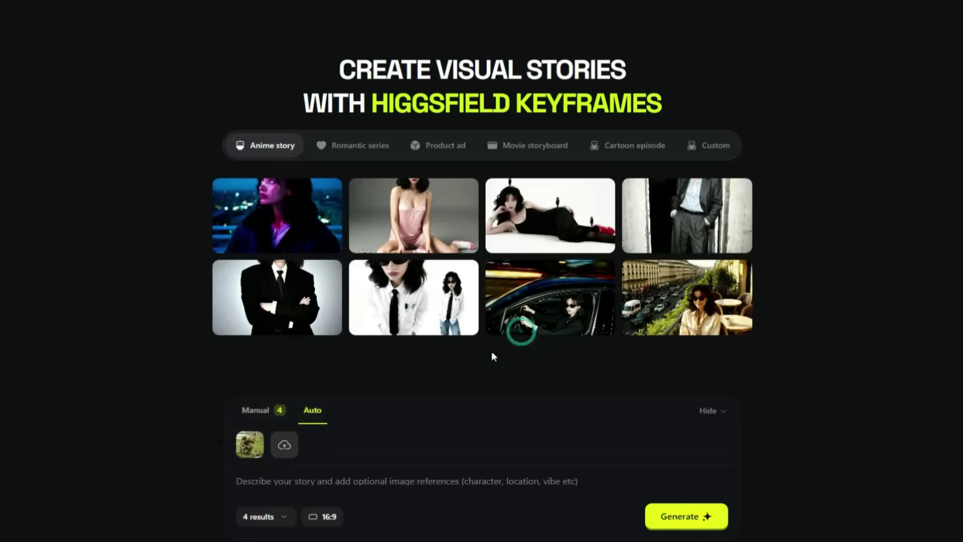
pyautogui.write('A lone survivor wakes up in an abandoned city, hears zombie growls nearby, runs through dark alleyways while being chased, finds a safe shelter, and barricades the door as zombies pound outside')
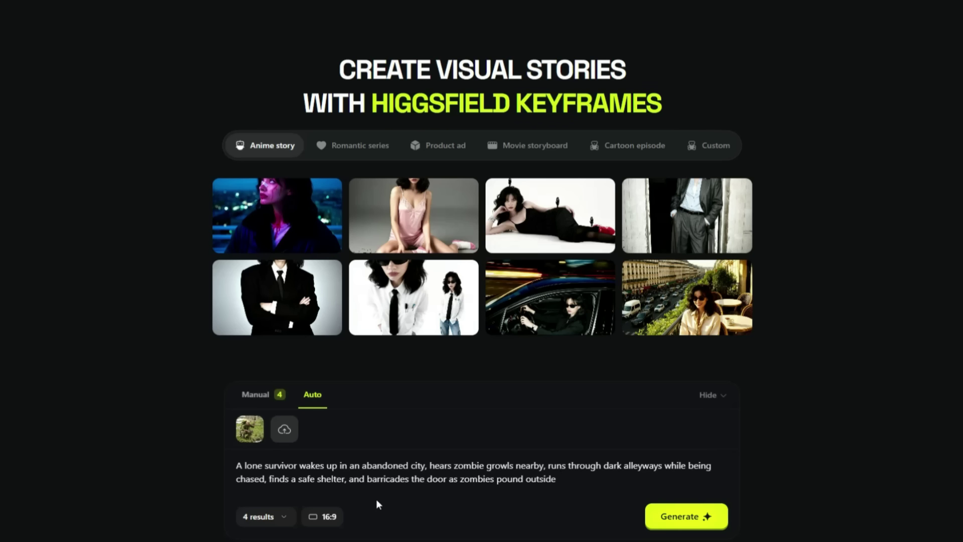
# - Set the storyboard to 6 outputs at a 16:9 aspect ratio
pyautogui.click(266, 516)
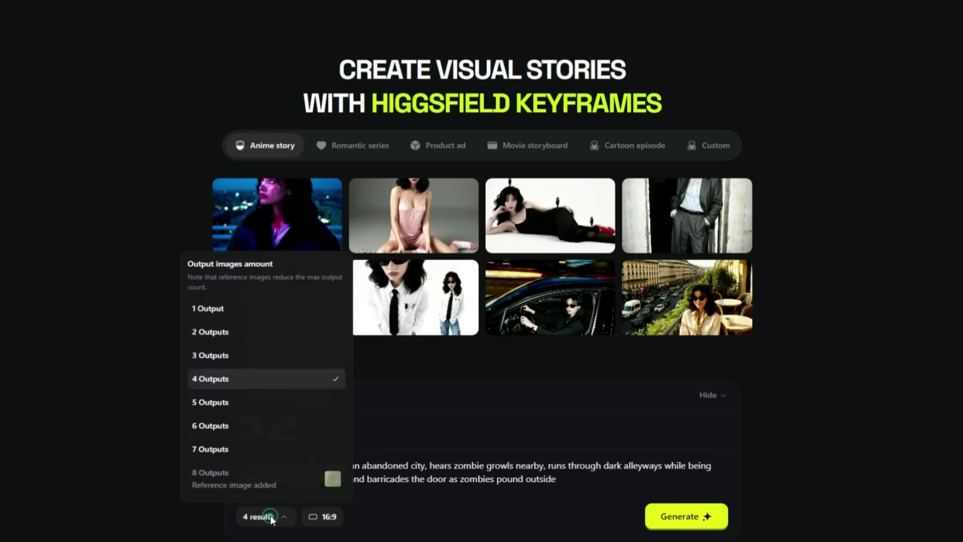
pyautogui.click(224, 432)
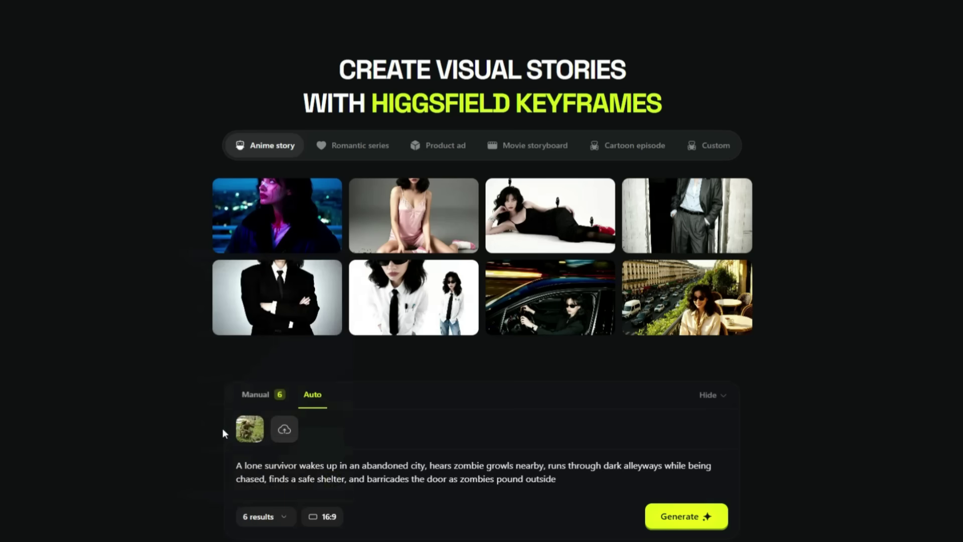
pyautogui.click(329, 517)
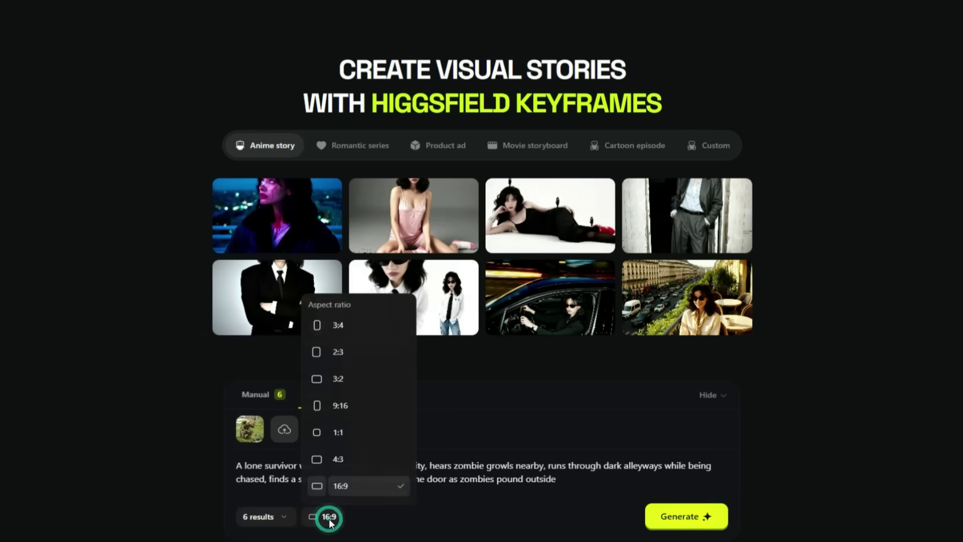
pyautogui.click(350, 484)
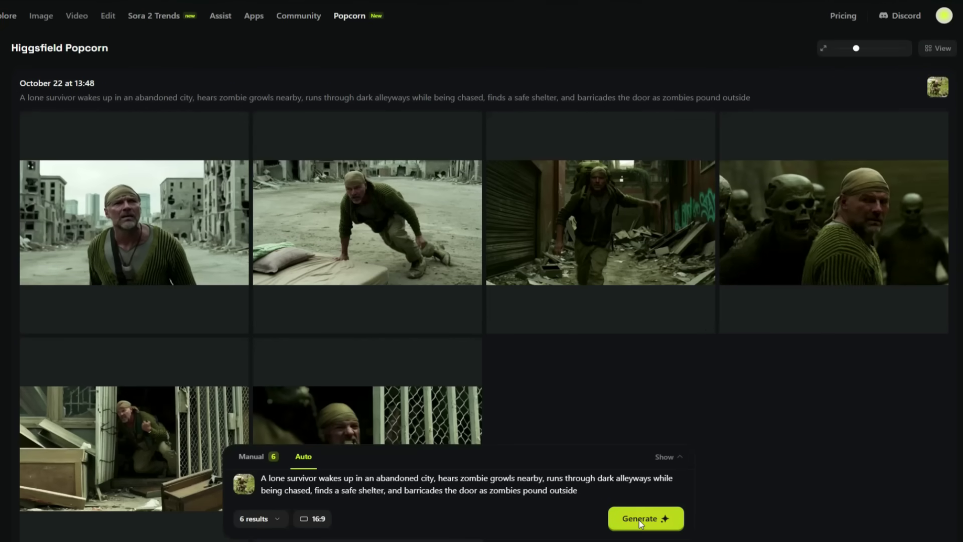
# - Review the six survivor keyframes and reveal the alley-chase frame's Video, Speak, UGC, Draw to Video options
pyautogui.scroll(-2, 652, 408)
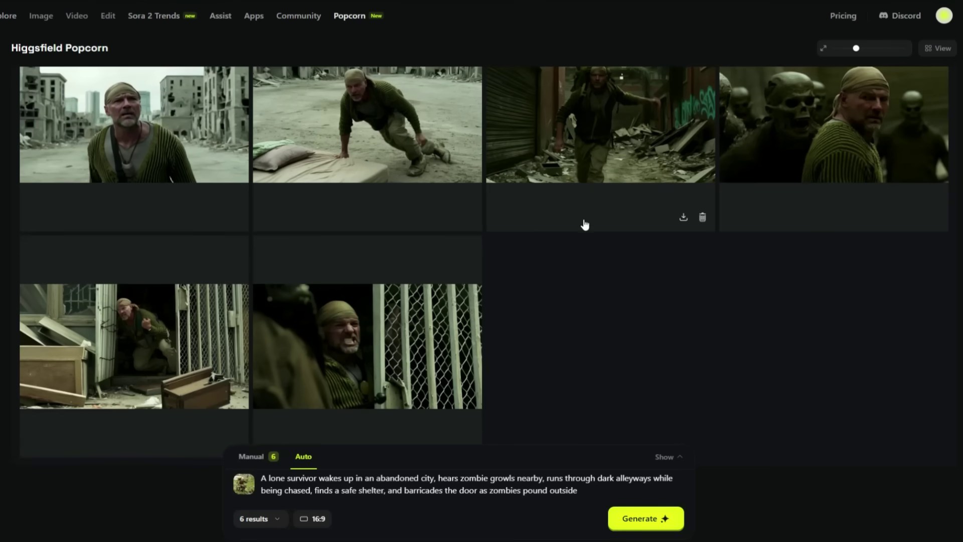
pyautogui.scroll(1, 584, 224)
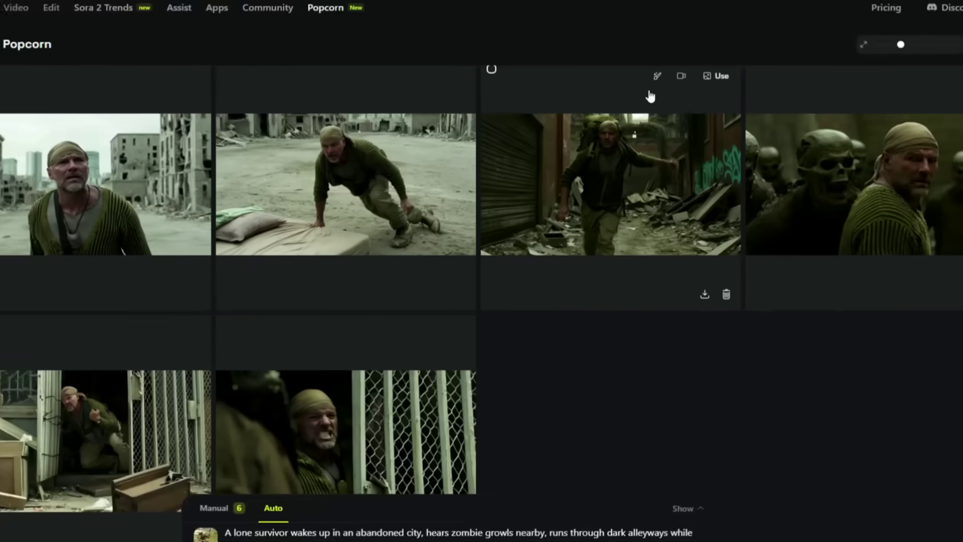
pyautogui.moveTo(641, 77)
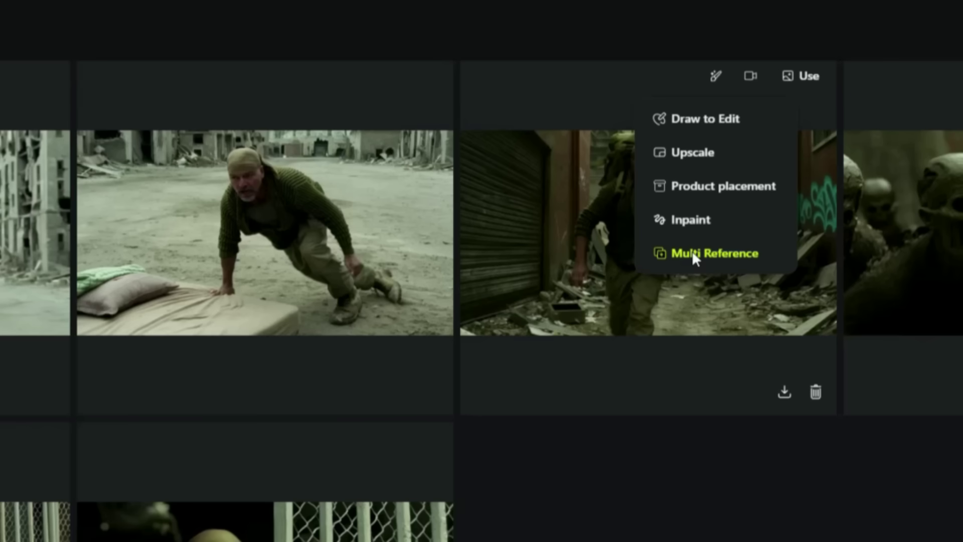
pyautogui.moveTo(752, 77)
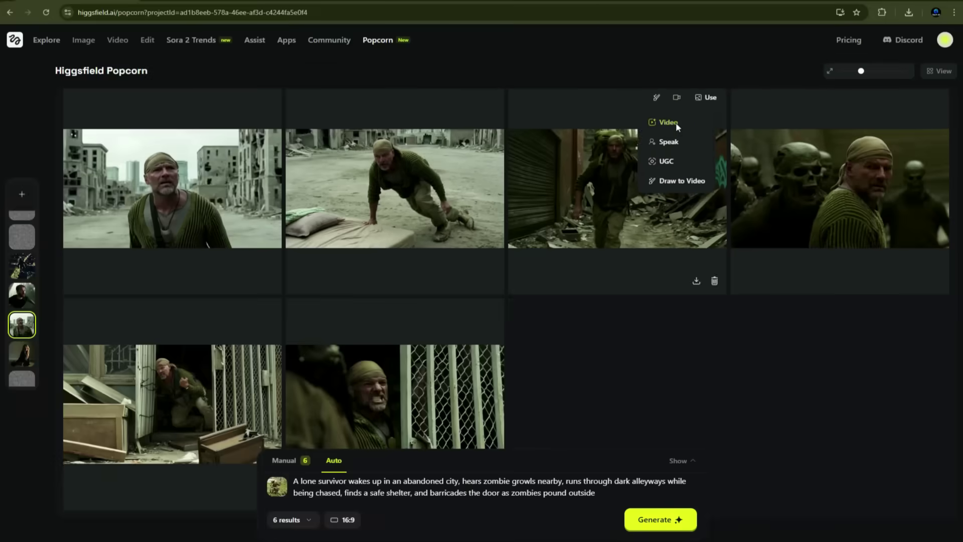
# - Turn the alley-chase frame into a Sora 2 Pro video reference and focus the Prompt box
pyautogui.click(739, 119)
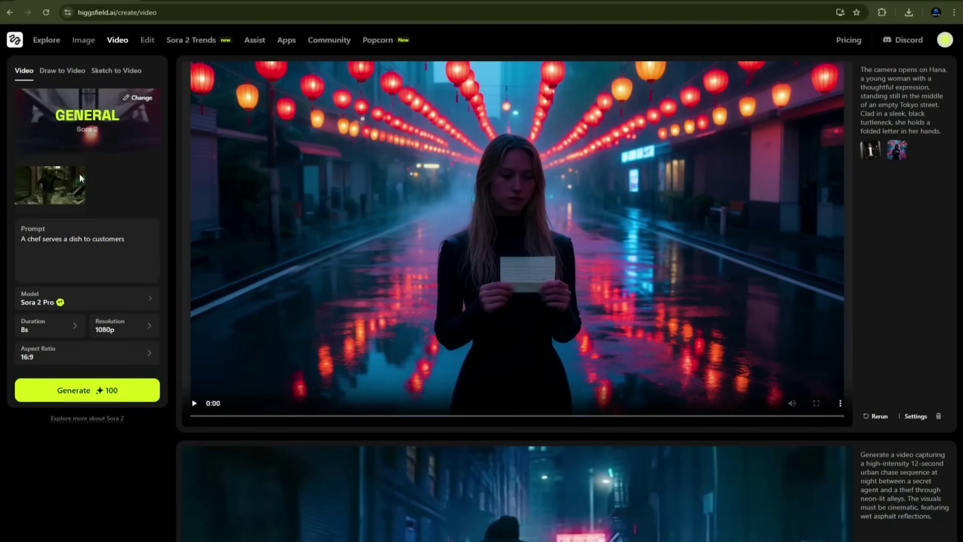
pyautogui.moveTo(63, 191)
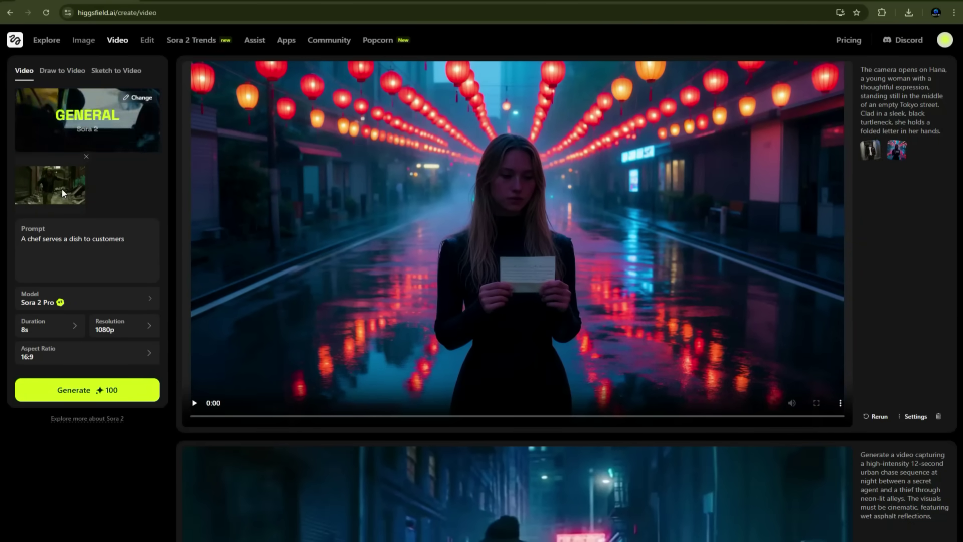
pyautogui.click(99, 239)
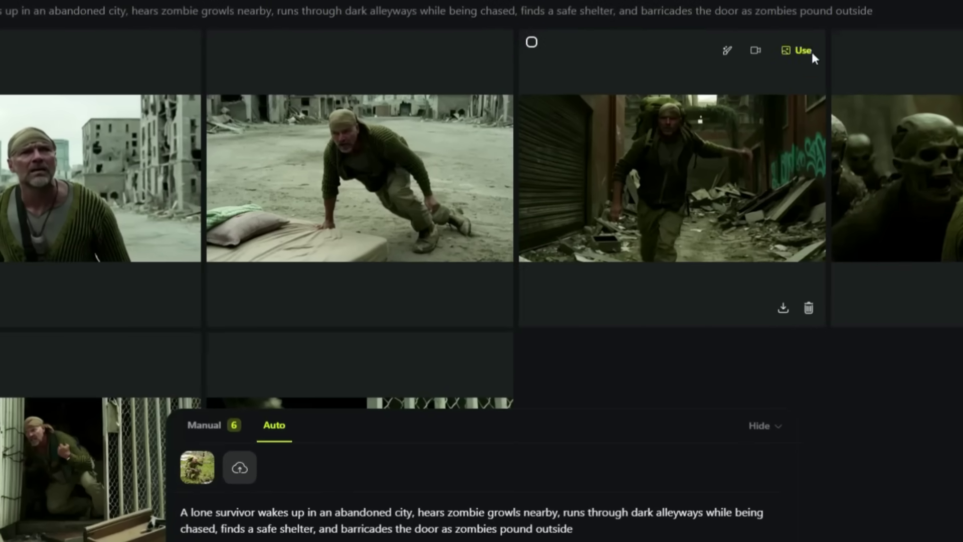
# - Add the alley-chase frame as a story reference and view the mattress frame full size
pyautogui.click(802, 50)
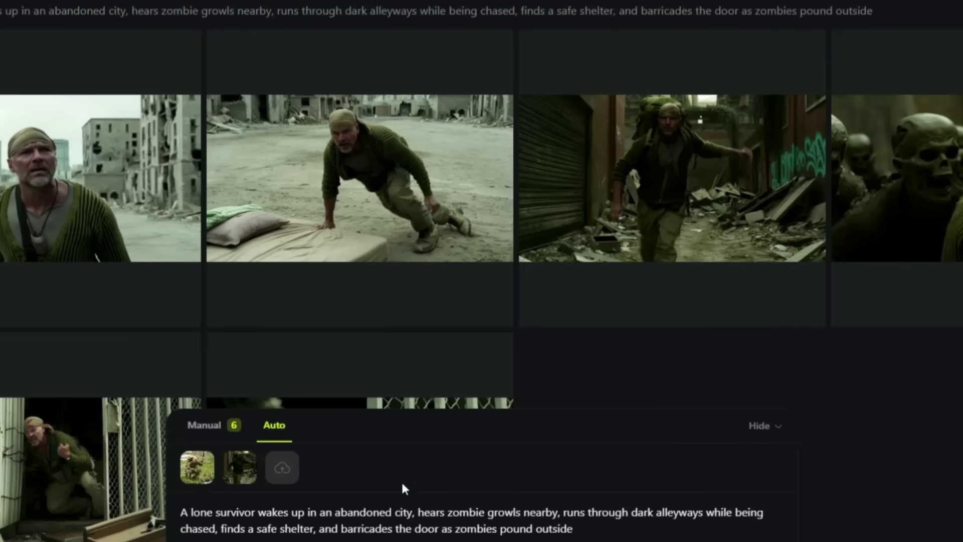
pyautogui.click(427, 208)
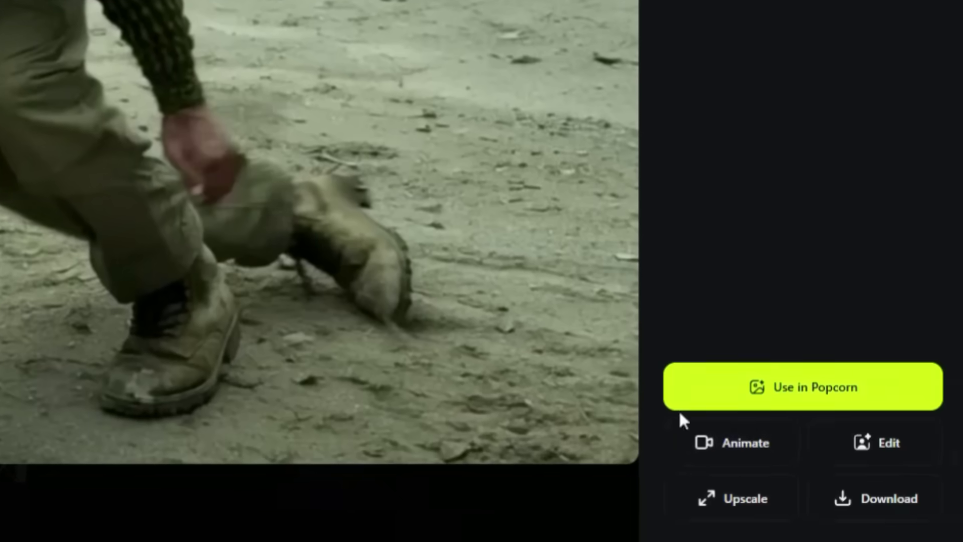
# - Mask the upper-right street in the mattress frame and generate 'Add a car here' using the car photo as product
pyautogui.click(870, 443)
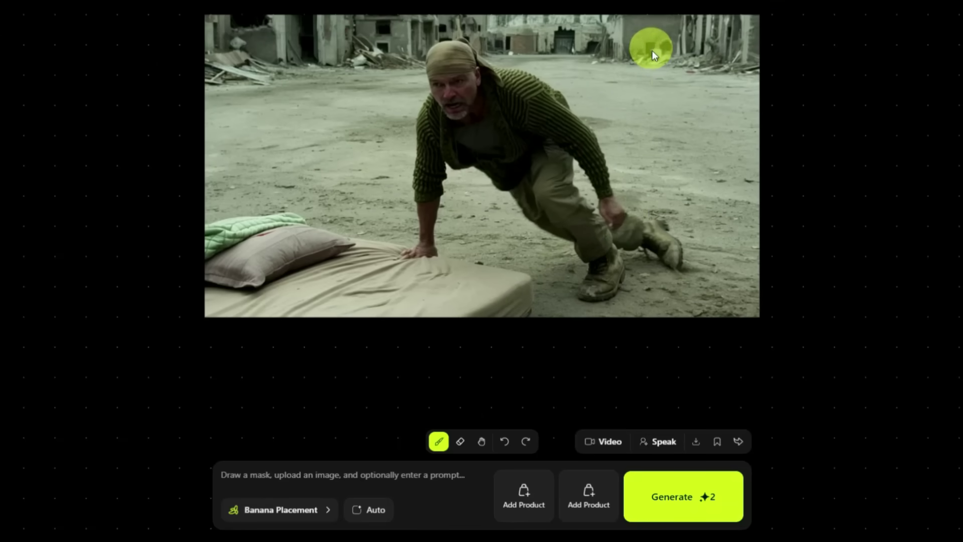
pyautogui.moveTo(654, 26)
pyautogui.mouseDown()
pyautogui.moveTo(620, 50)
pyautogui.moveTo(720, 86)
pyautogui.moveTo(668, 54)
pyautogui.mouseUp()
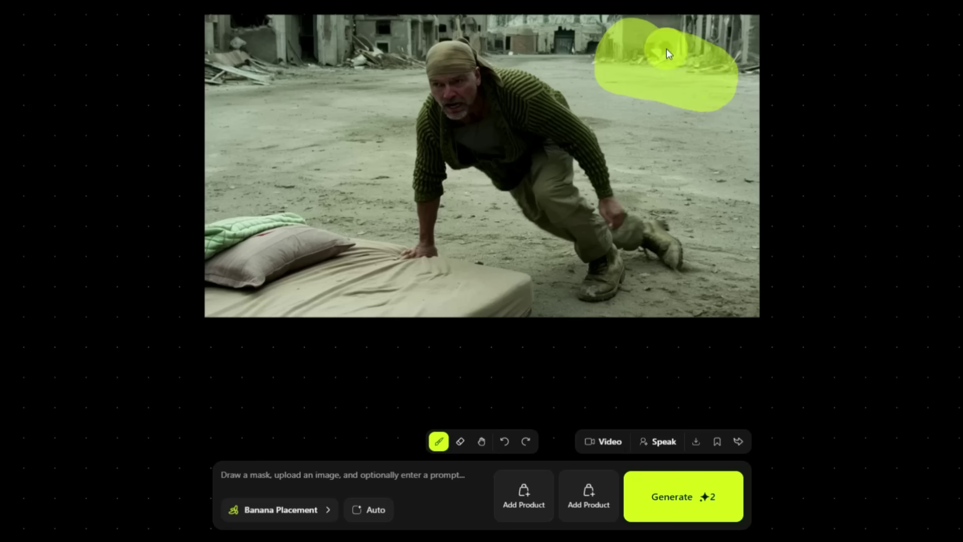
pyautogui.moveTo(618, 97)
pyautogui.mouseDown()
pyautogui.moveTo(651, 122)
pyautogui.moveTo(713, 110)
pyautogui.mouseUp()
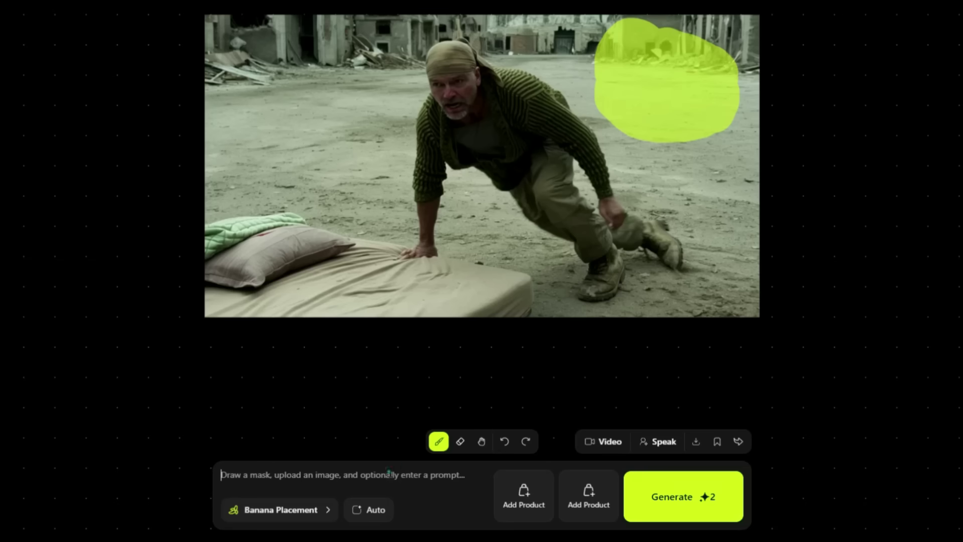
pyautogui.click(390, 473)
pyautogui.write('Add a car here')
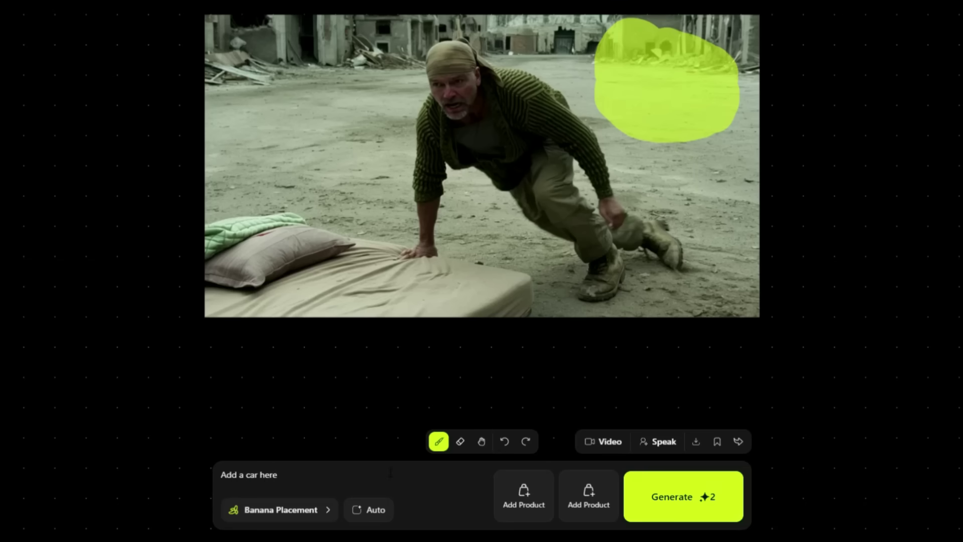
pyautogui.click(523, 494)
pyautogui.doubleClick(371, 243)
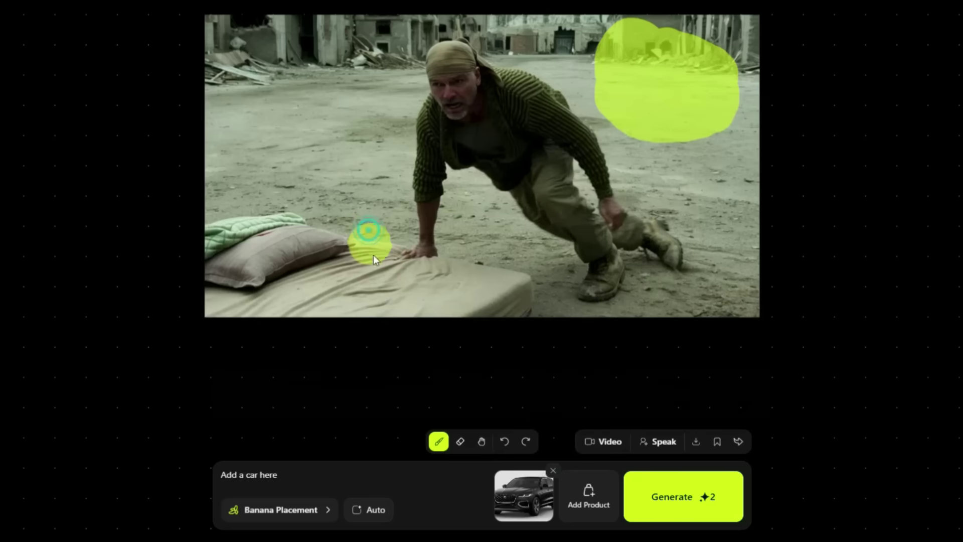
pyautogui.click(663, 489)
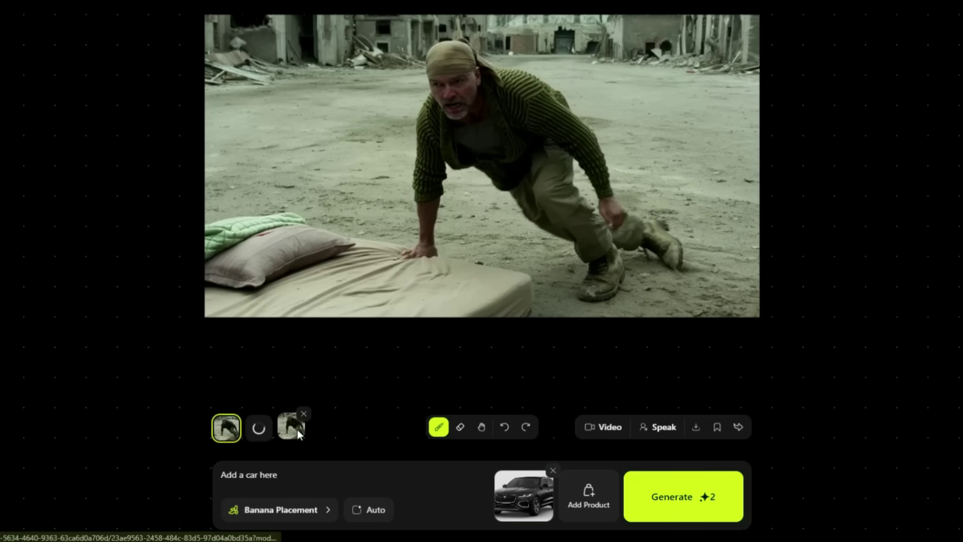
pyautogui.click(297, 430)
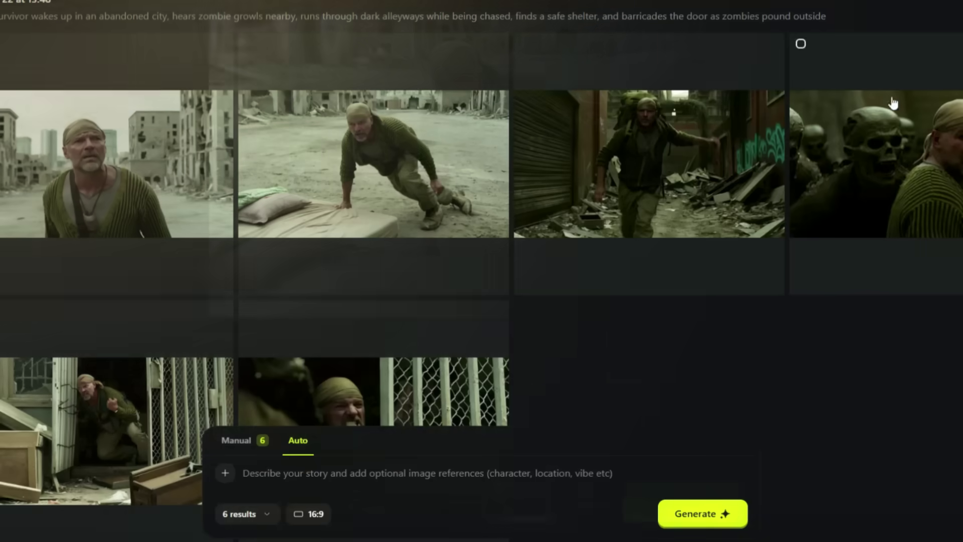
# - Generate a 7-output museum heist storyboard from the pasted story, with the thief photo as reference
pyautogui.click(225, 473)
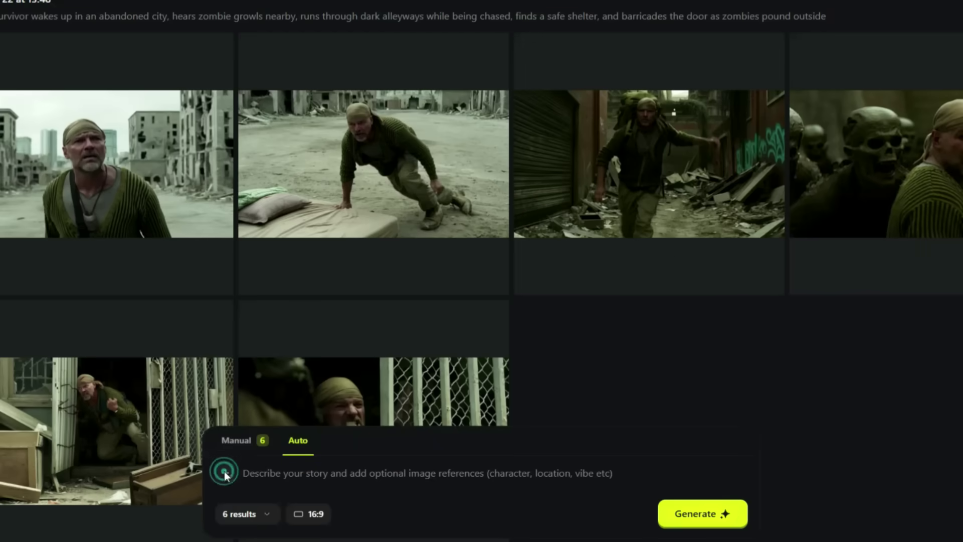
pyautogui.doubleClick(512, 296)
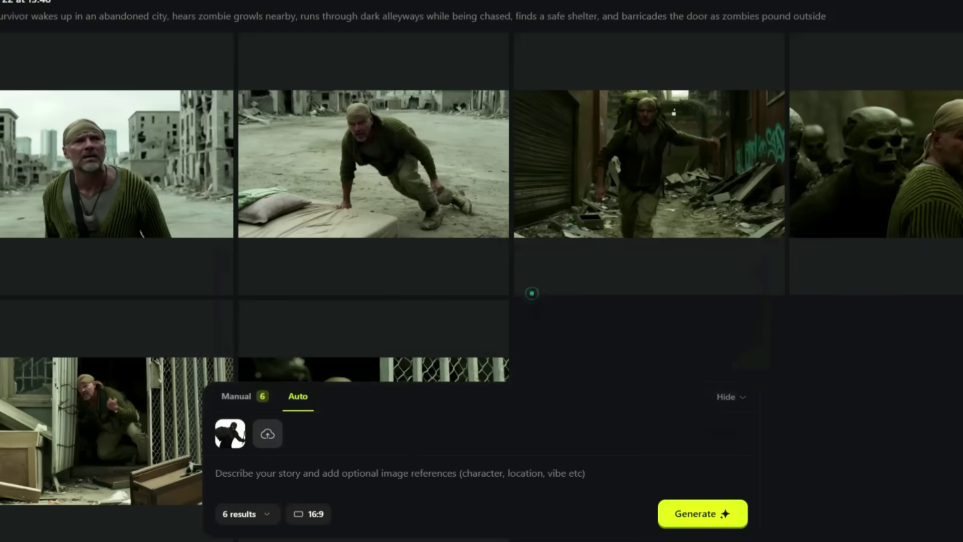
pyautogui.click(533, 290)
pyautogui.click(378, 473)
pyautogui.write('A master thief sneaks into a museum at night, disables laser security, reaches for the diamond, triggers the alarm accidentally, and escapes through the rooftop while police sirens blare')
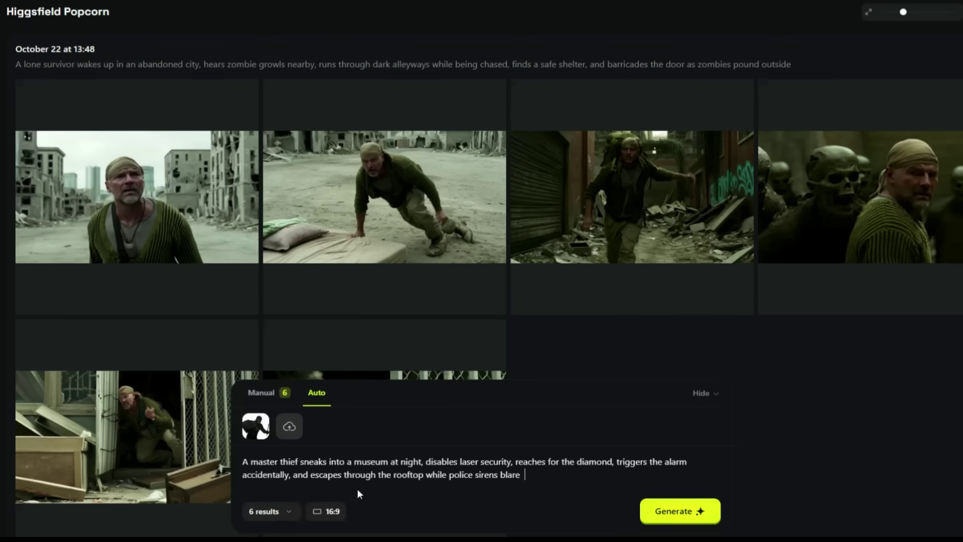
pyautogui.click(282, 514)
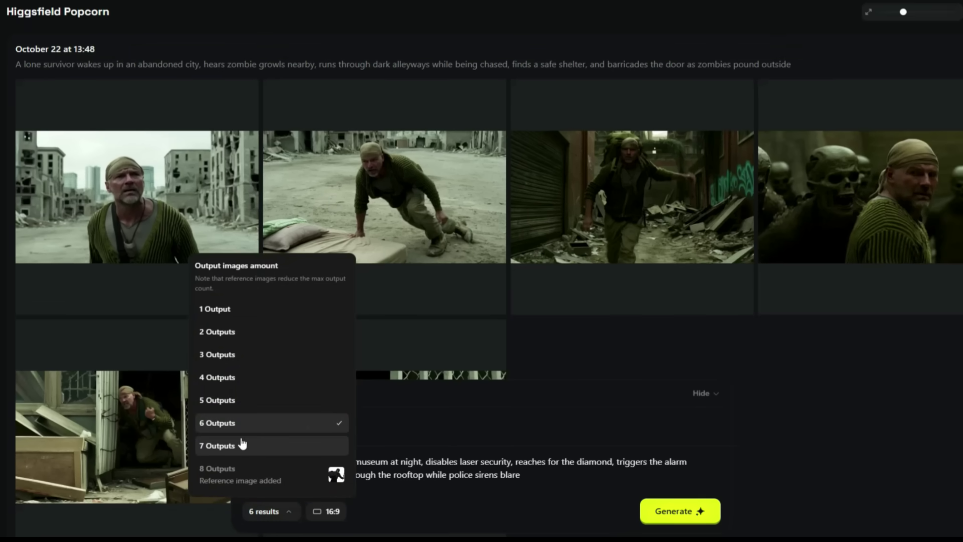
pyautogui.click(243, 448)
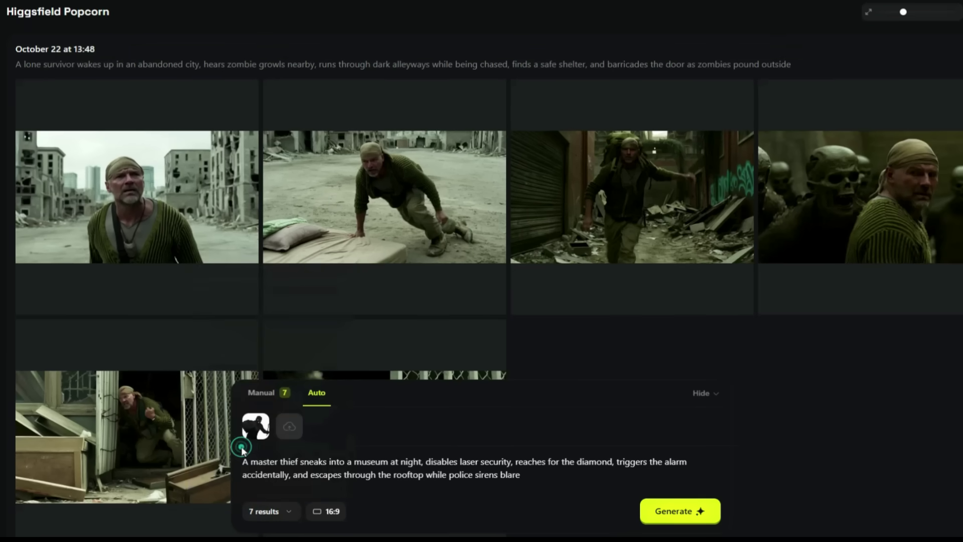
pyautogui.click(680, 511)
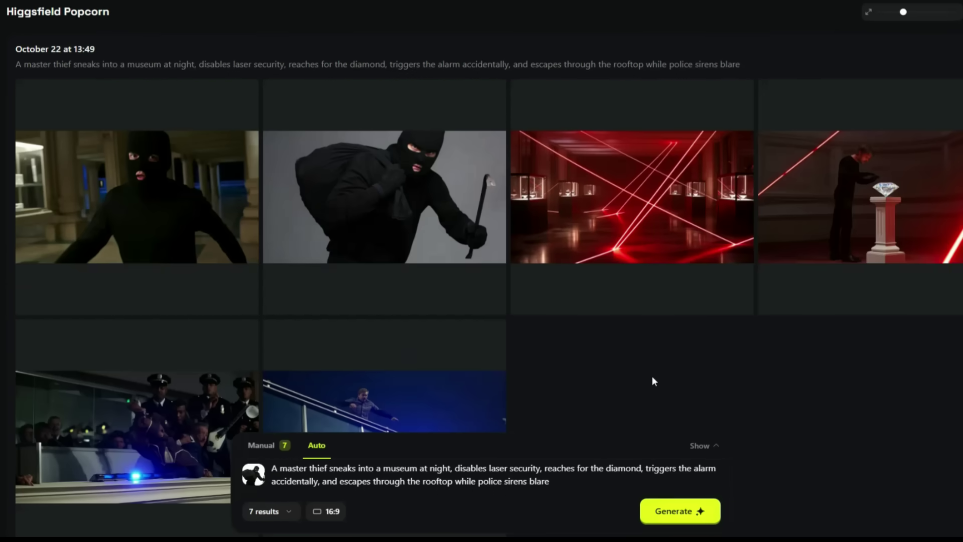
# - Scroll through the finished museum thief frames in the Popcorn results feed
pyautogui.click(609, 371)
pyautogui.moveTo(484, 346)
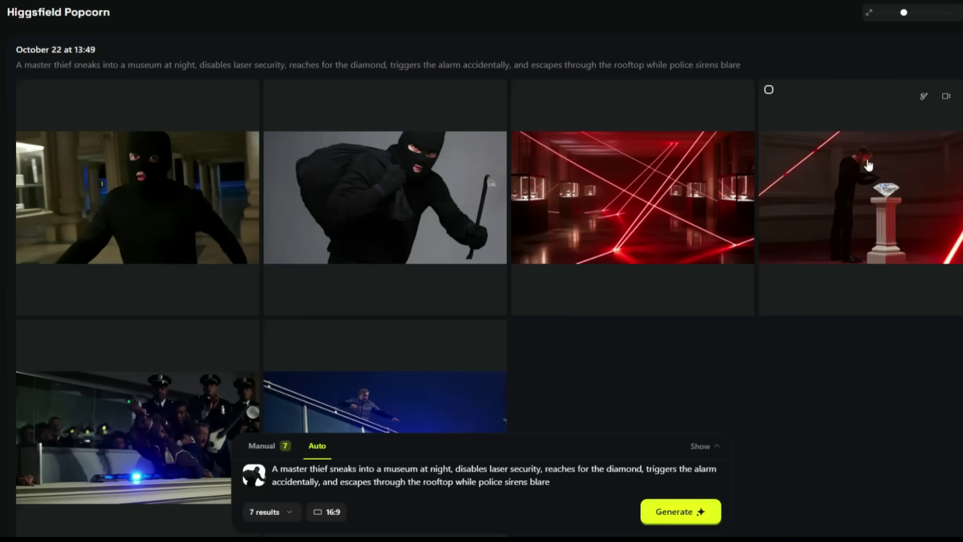
pyautogui.scroll(-3, 154, 419)
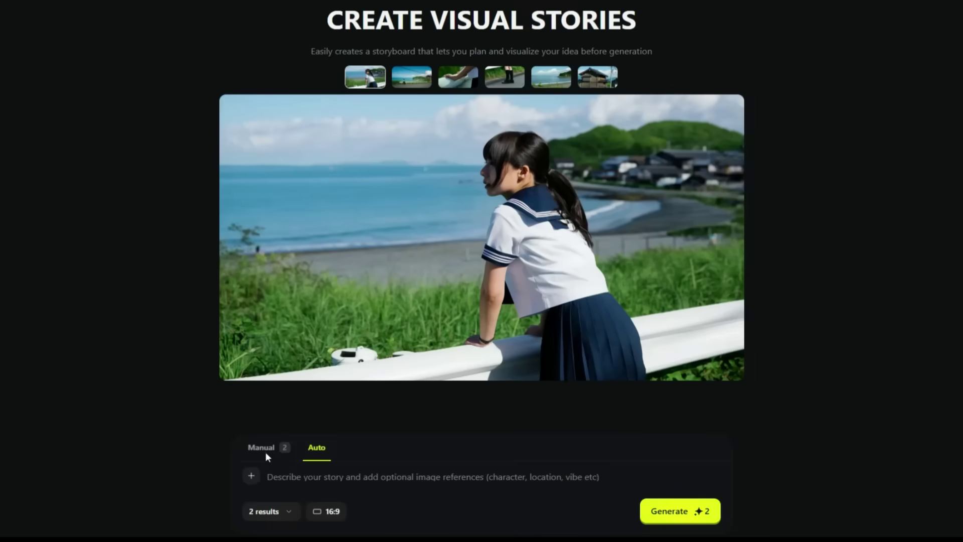
# - Switch to Manual scenes with 4 outputs and add the man's photo as reference
pyautogui.click(266, 449)
pyautogui.click(264, 511)
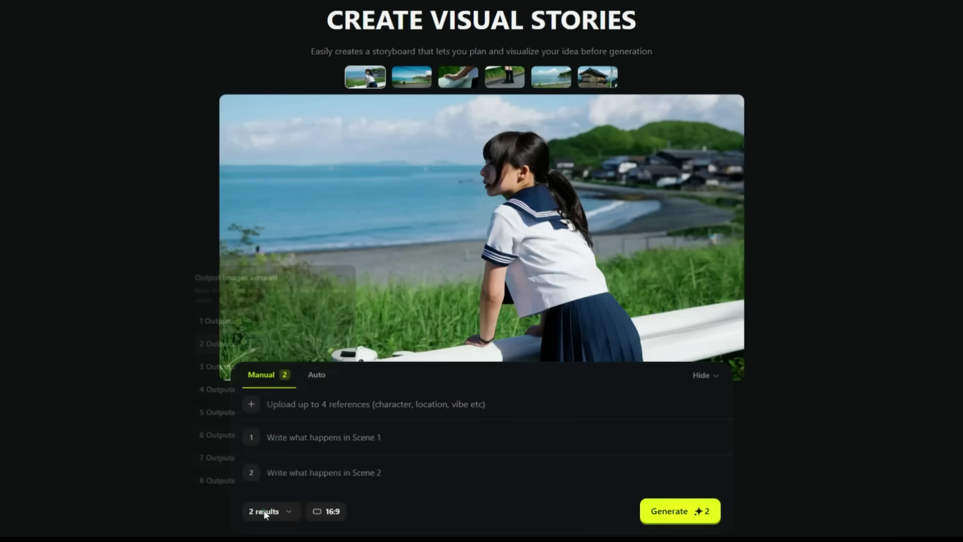
pyautogui.click(233, 393)
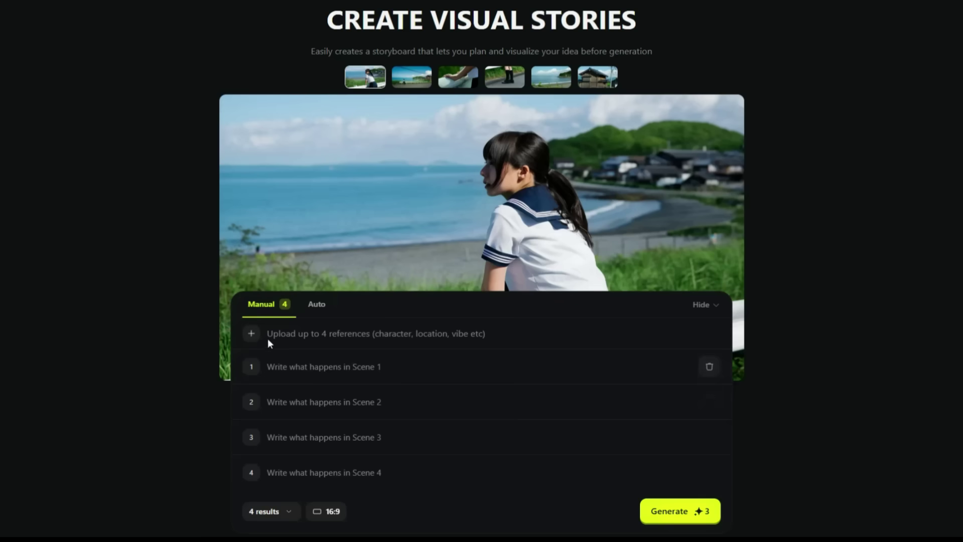
pyautogui.click(247, 330)
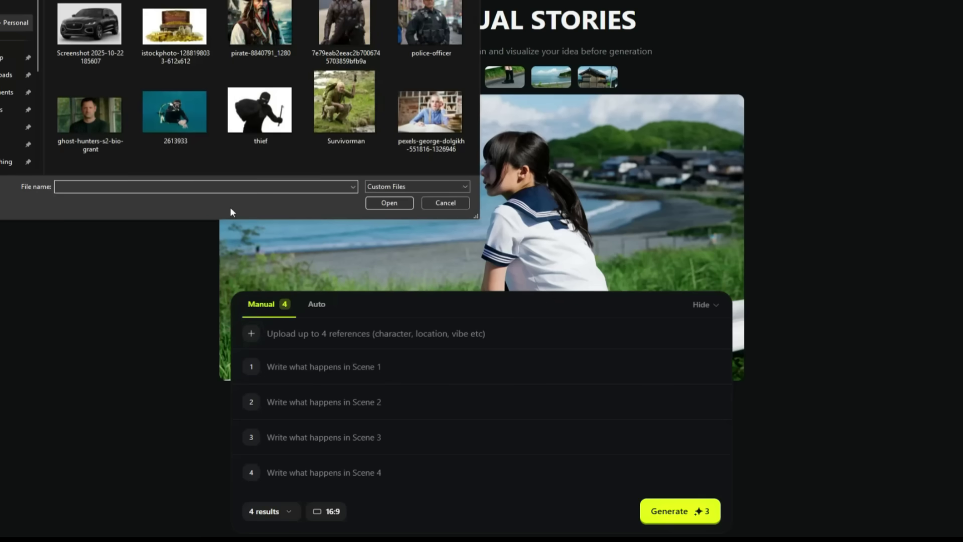
pyautogui.doubleClick(93, 119)
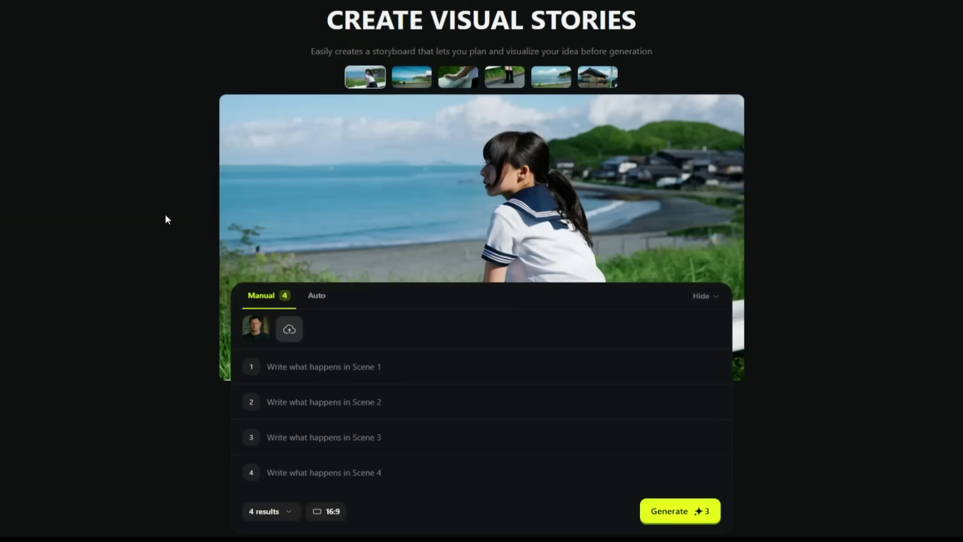
# - Fill Scenes 1–4 with lightning strike, glowing hands, car lift and city flight prompts, then generate
pyautogui.hotkey('alt', 'Tab')
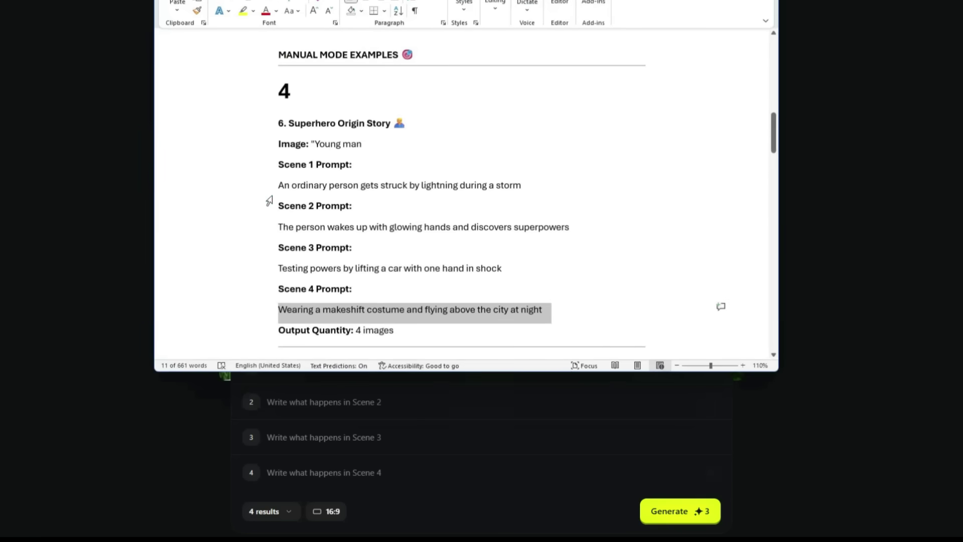
pyautogui.click(259, 189)
pyautogui.hotkey('ctrl', 'c')
pyautogui.click(310, 394)
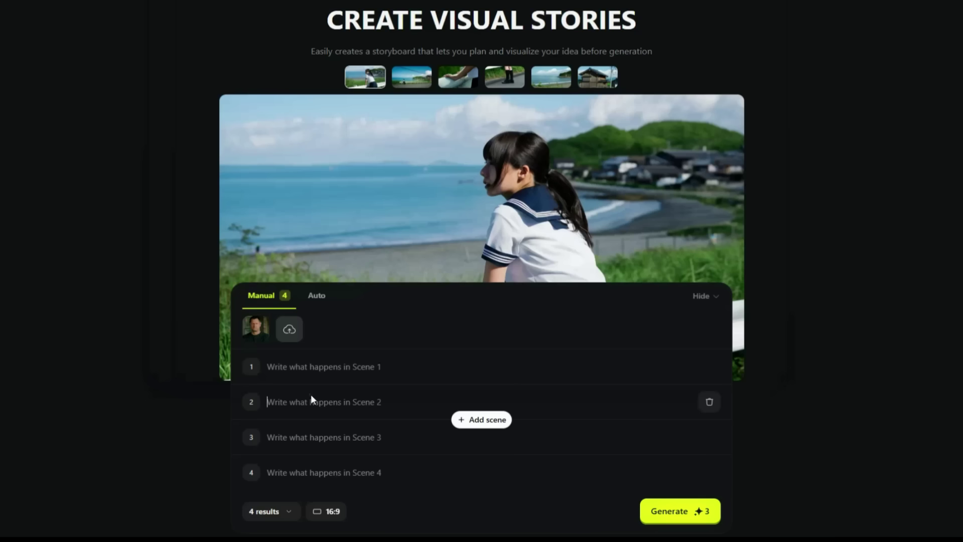
pyautogui.click(316, 369)
pyautogui.hotkey('ctrl', 'v')
pyautogui.click(326, 409)
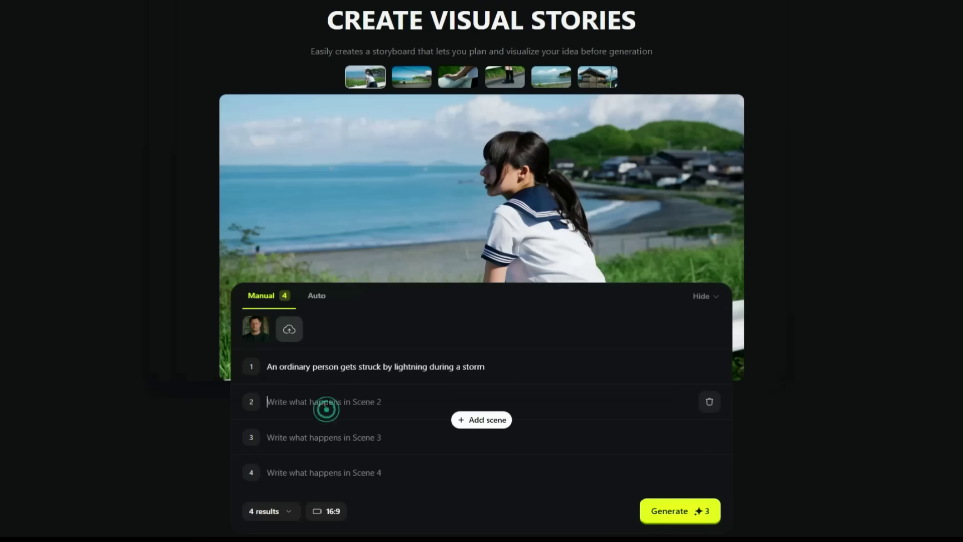
pyautogui.write('The person wakes up with glowing hands and discovers superpowers')
pyautogui.click(323, 429)
pyautogui.write('Testing powers by lifting a car with one hand in shock')
pyautogui.click(325, 472)
pyautogui.write('Wearing a makeshift costume and flying above the city at night')
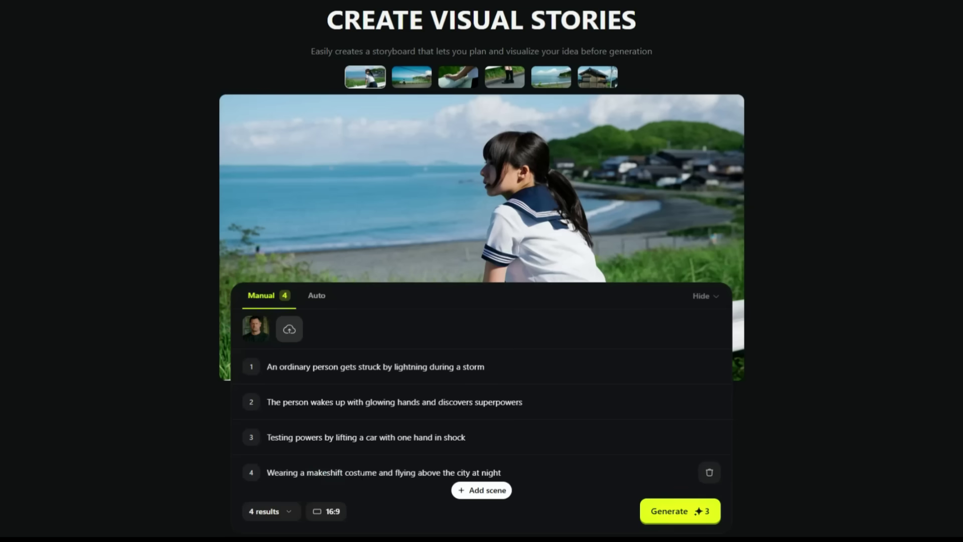
pyautogui.click(666, 512)
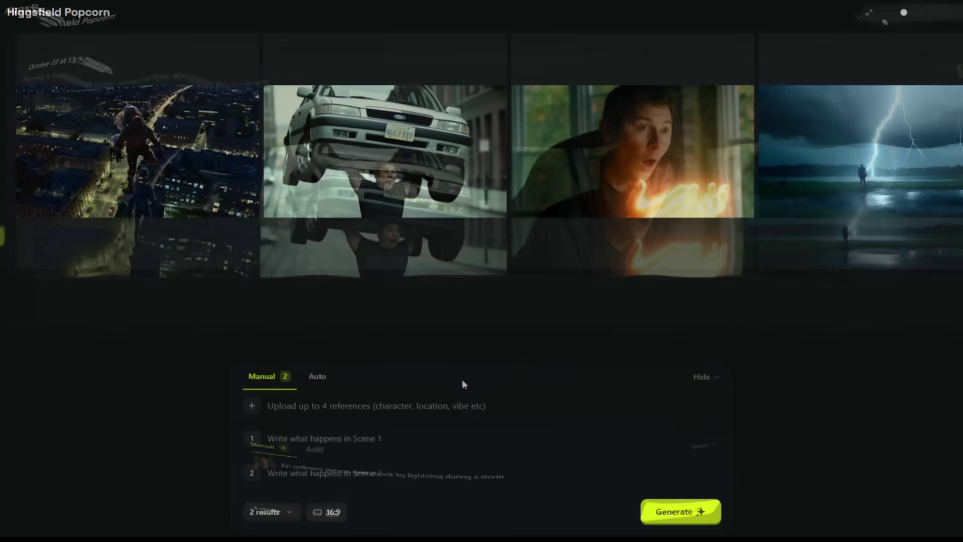
# - Add the man's photo and the second person's photo as two reference images
pyautogui.click(252, 404)
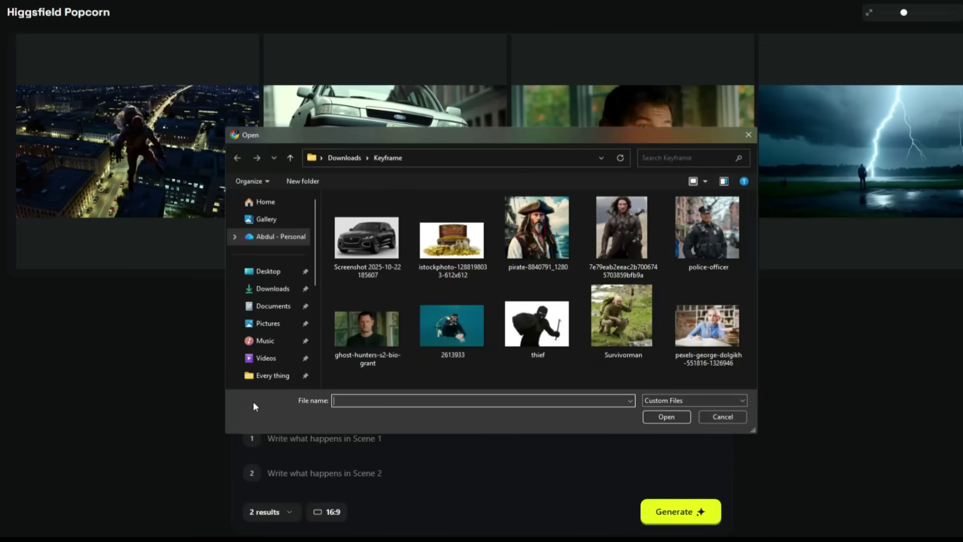
pyautogui.doubleClick(366, 331)
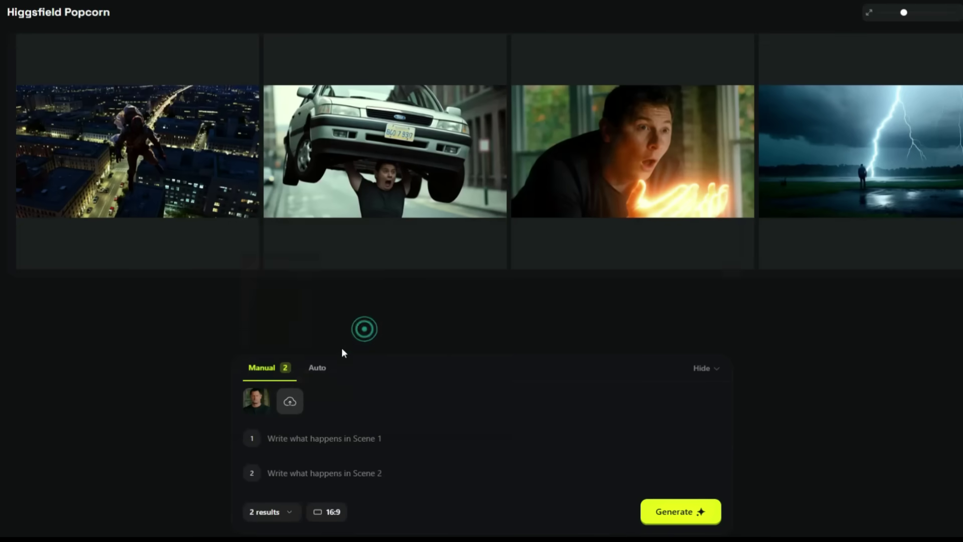
pyautogui.click(289, 401)
pyautogui.doubleClick(698, 351)
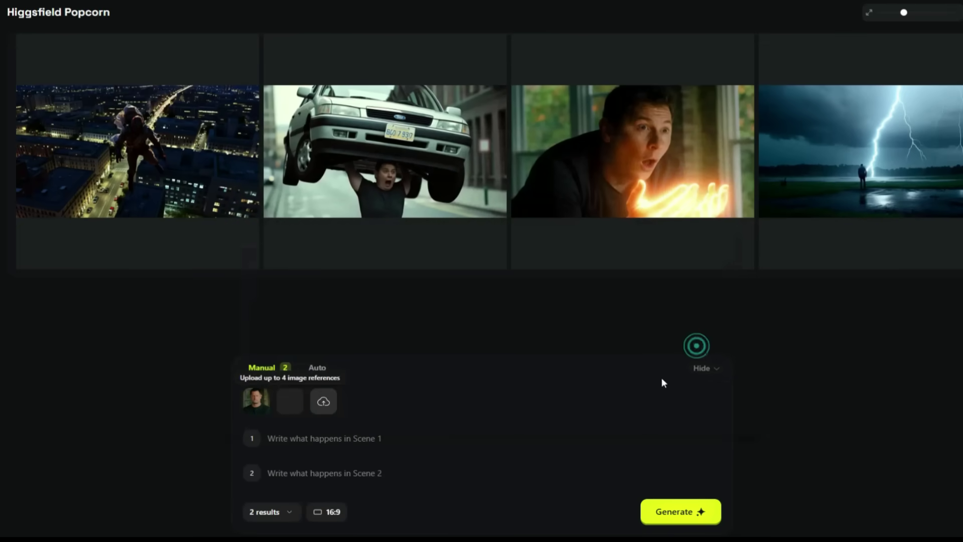
# - Fill the scenes with coffee shop, park walk, roses and moonlight dance prompts, then generate
pyautogui.click(370, 436)
pyautogui.write('The man and woman meet at a coffee shop, smiling nervously at each other')
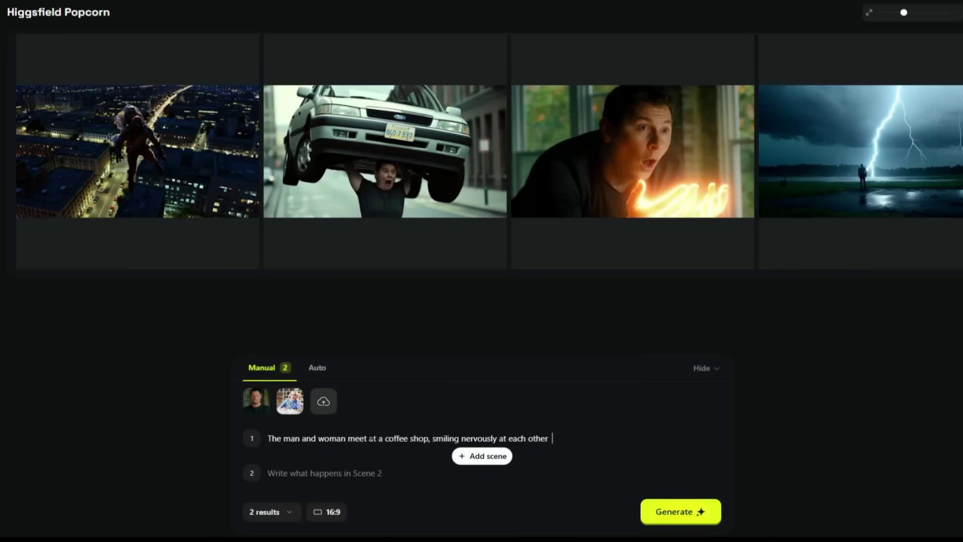
pyautogui.press('Tab')
pyautogui.write('Walking together through a park holding hands under fairy lights')
pyautogui.write('Sitting on a bench, the man gives the woman a bouquet of roses')
pyautogui.press('Tab')
pyautogui.write('Dancing together under the moonlight in an empty street')
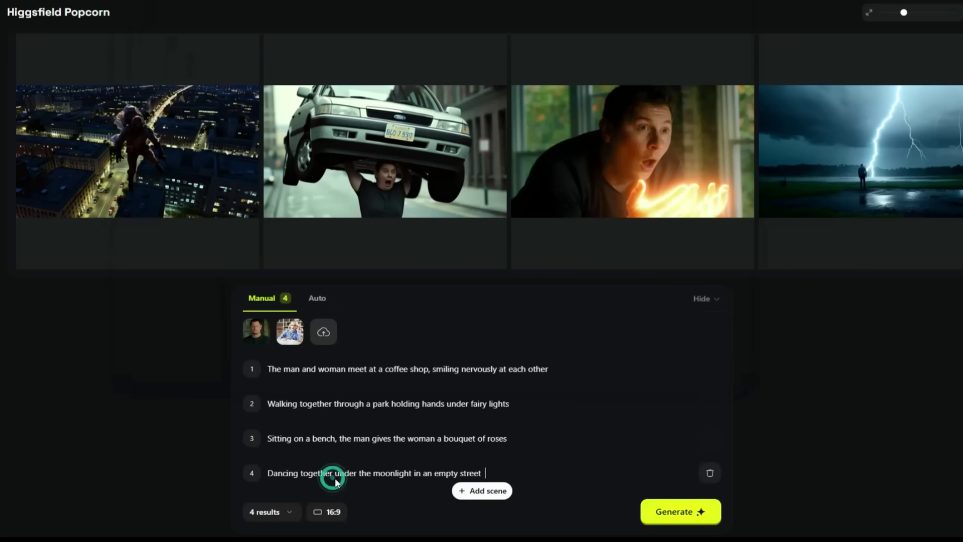
pyautogui.click(685, 514)
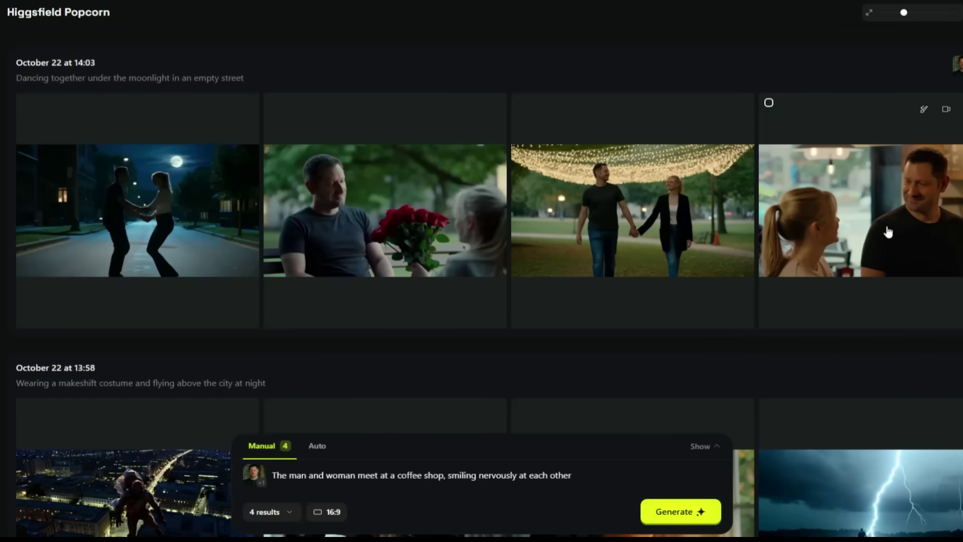
# - Expand the prompt panel and highlight HIGGSFIELD KEYFRAMES in the Create Visual Stories heading
pyautogui.click(701, 446)
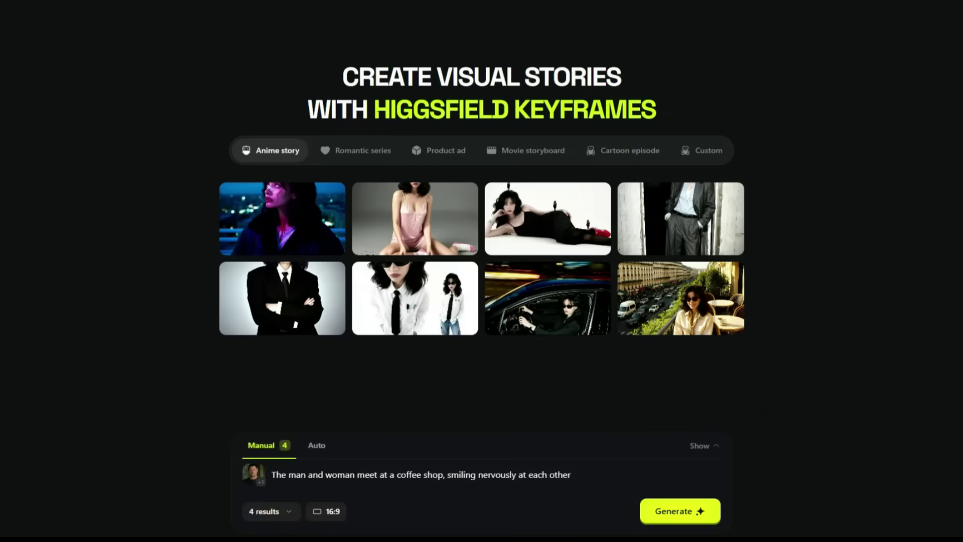
pyautogui.moveTo(378, 116); pyautogui.dragTo(559, 112)
pyautogui.moveTo(620, 107); pyautogui.dragTo(700, 107)
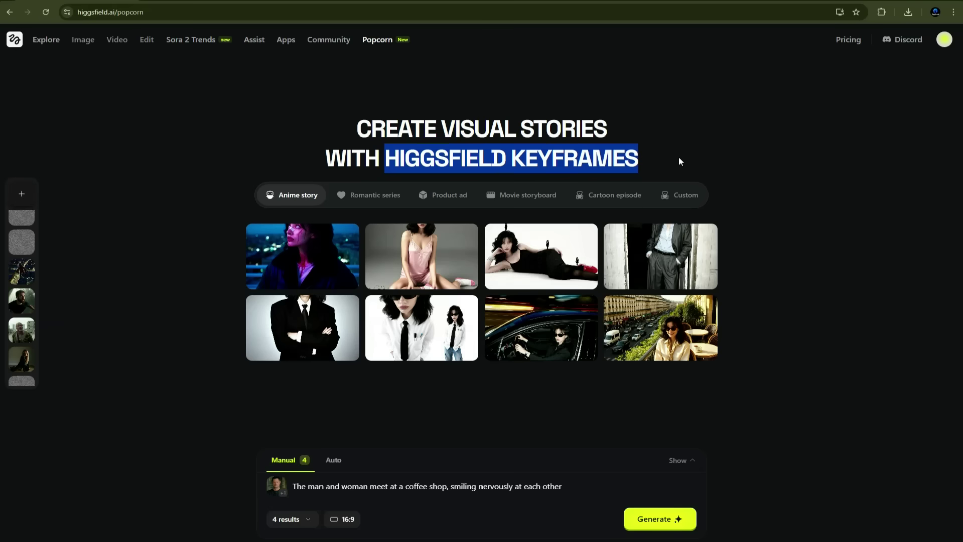
pyautogui.click(678, 161)
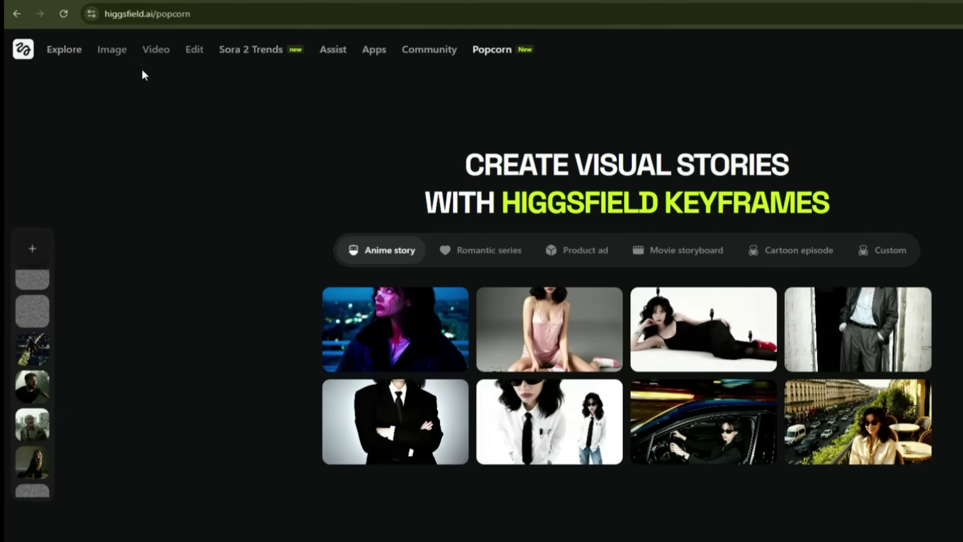
pyautogui.moveTo(83, 42)
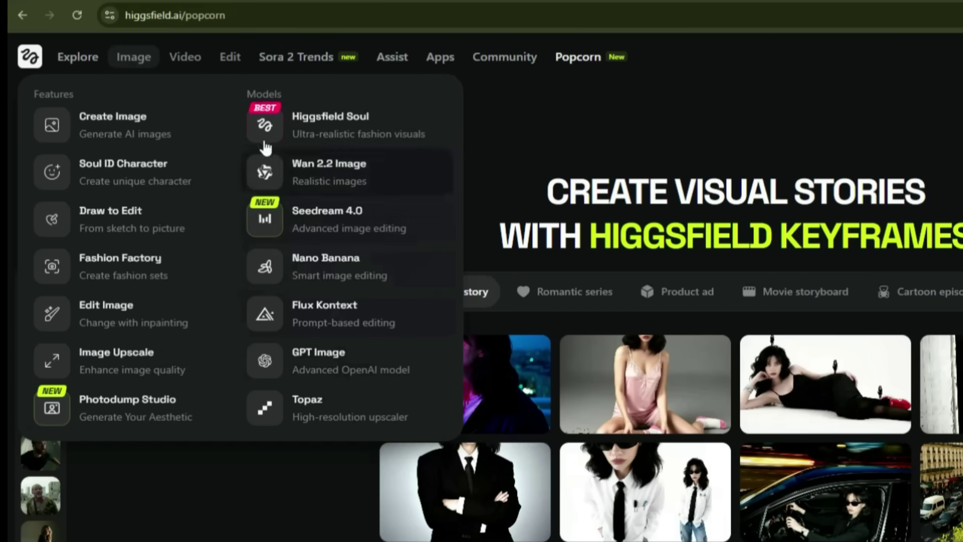
pyautogui.moveTo(185, 57)
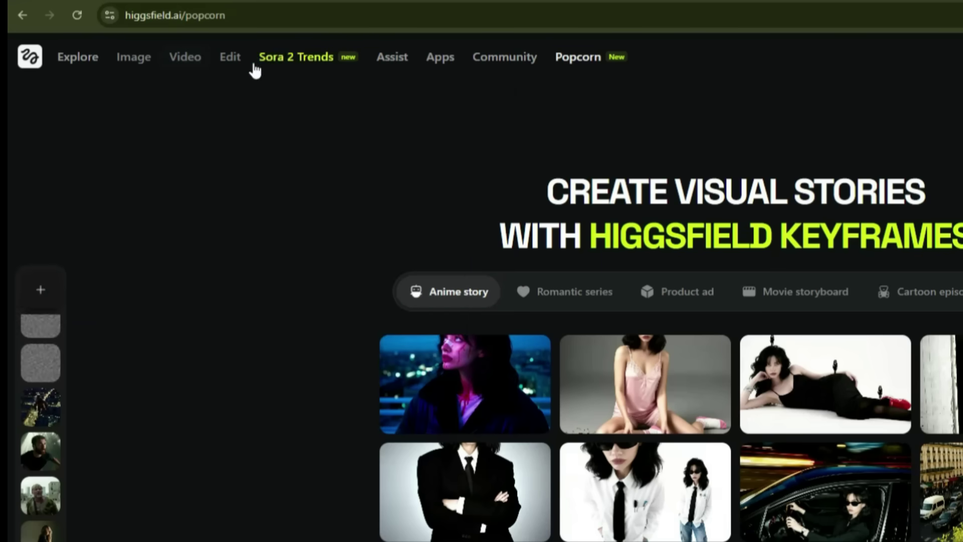
pyautogui.moveTo(232, 59)
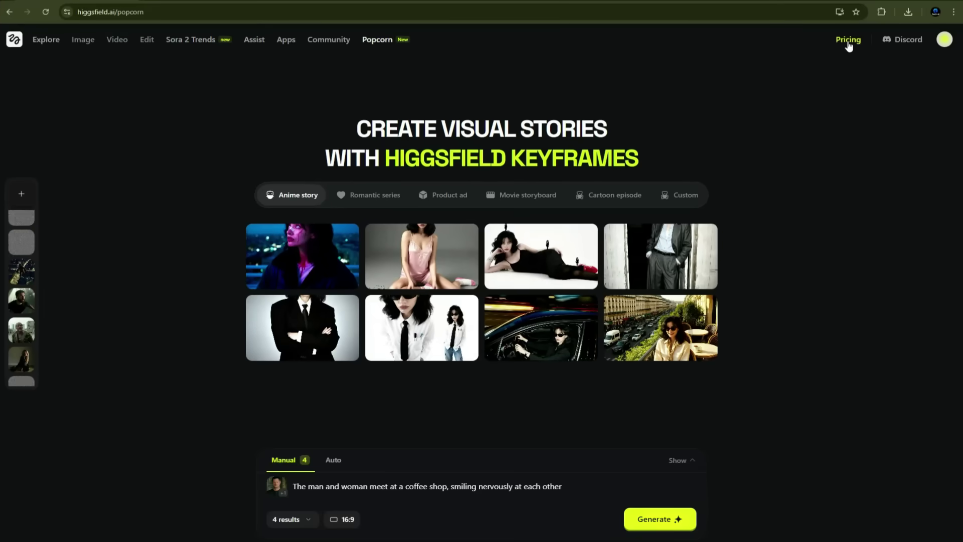
# - Open the pricing plans, highlight Basic and Ultimate details, and switch to monthly prices (Basic $9, Ultimate $49)
pyautogui.click(848, 41)
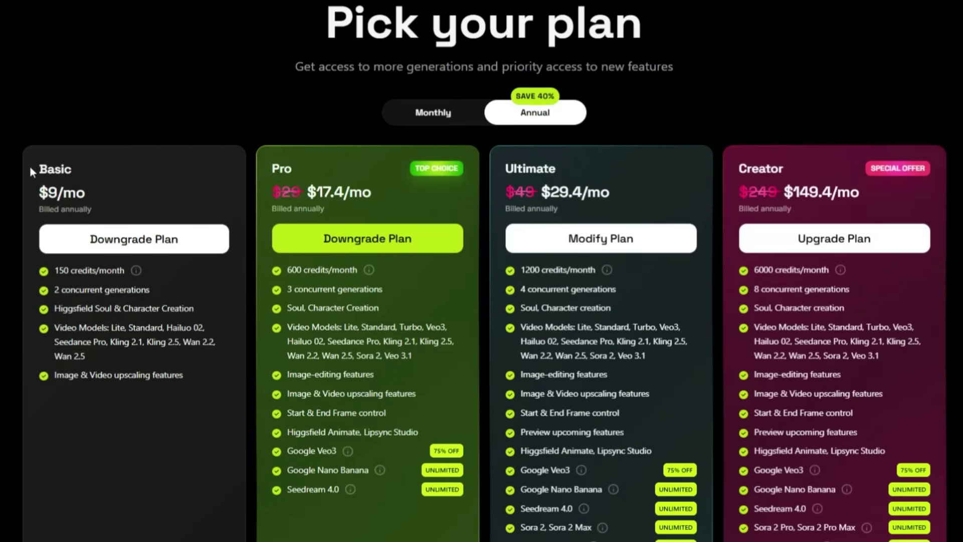
pyautogui.doubleClick(31, 168)
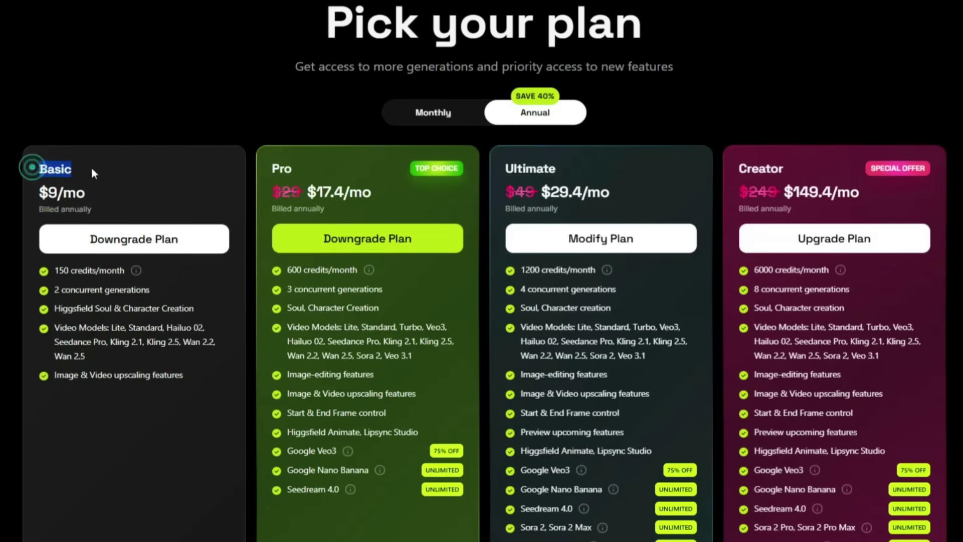
pyautogui.click(105, 205)
pyautogui.moveTo(54, 270); pyautogui.dragTo(157, 285)
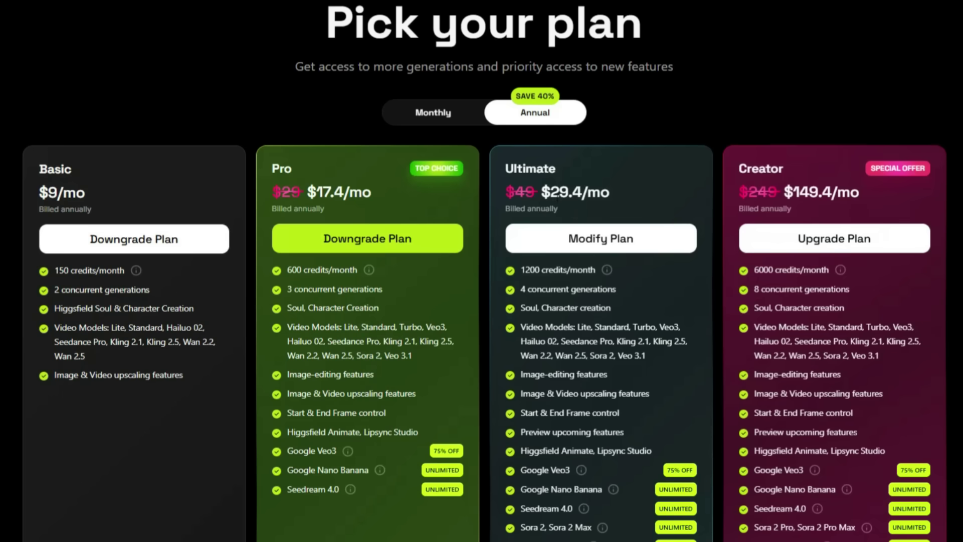
pyautogui.moveTo(539, 192); pyautogui.dragTo(643, 196)
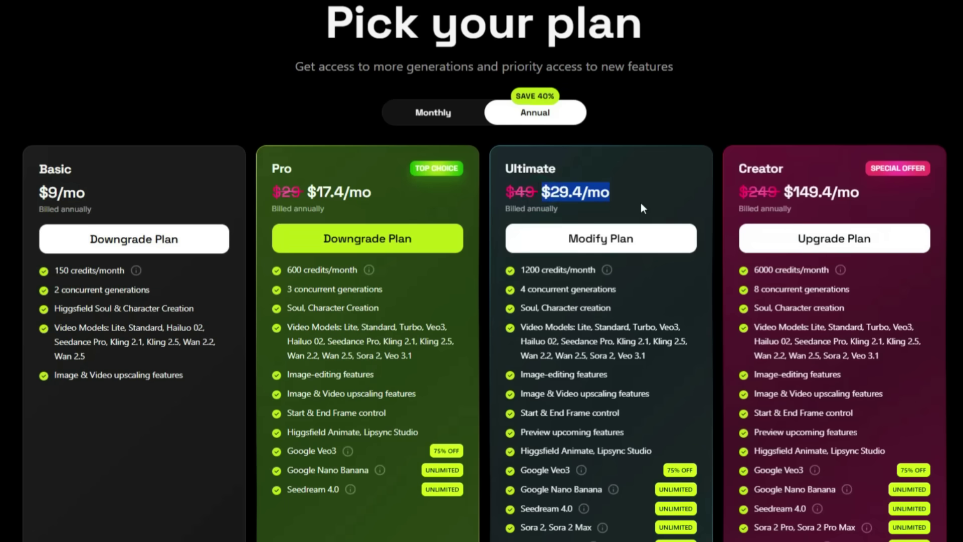
pyautogui.click(433, 113)
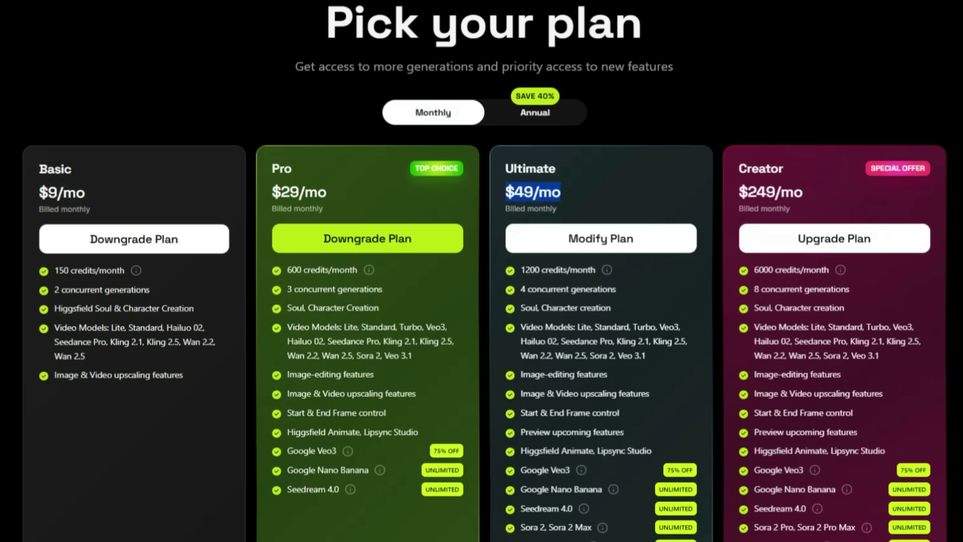
pyautogui.click(574, 195)
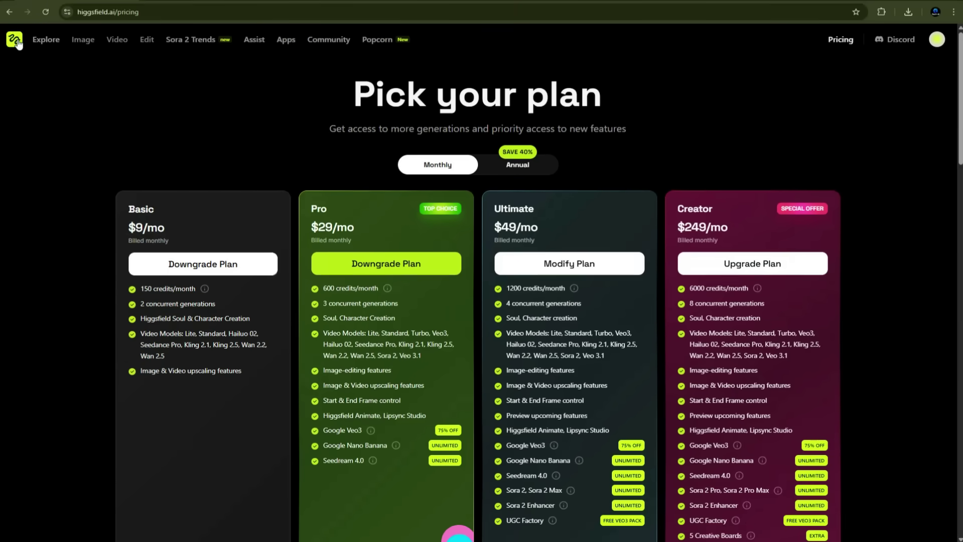
# - Return to the Explore home page and scroll past Sora 2 Community to Wan 2.5 Community
pyautogui.click(15, 40)
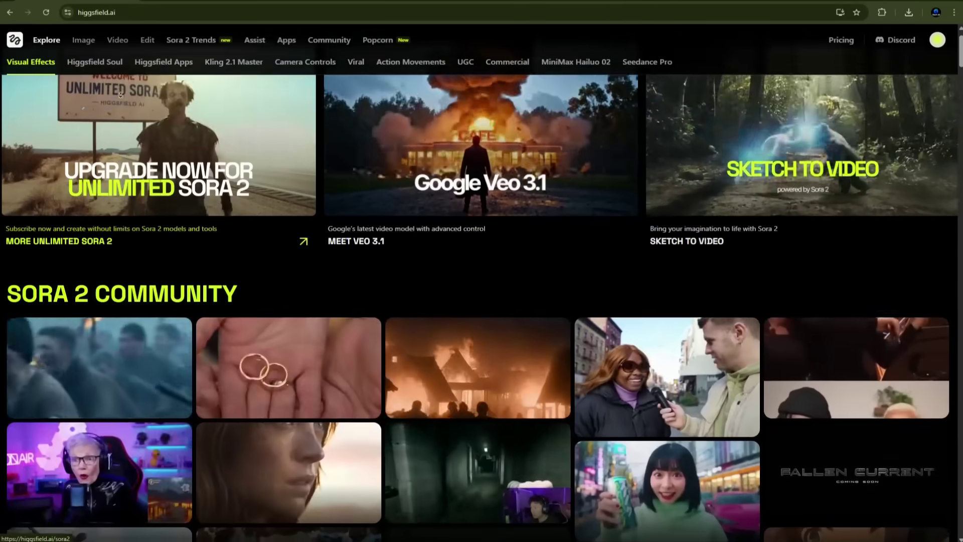
pyautogui.scroll(-4, 118, 93)
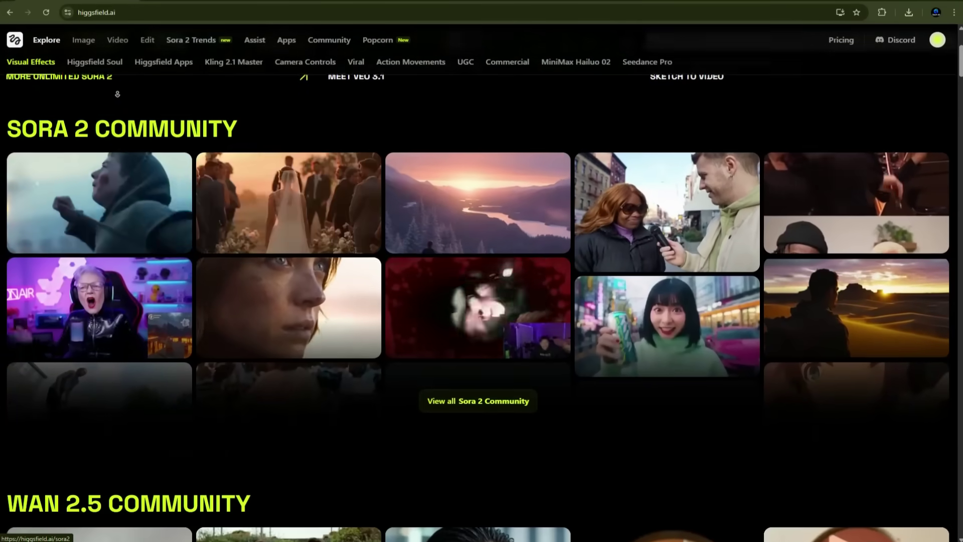
pyautogui.scroll(-3, 117, 93)
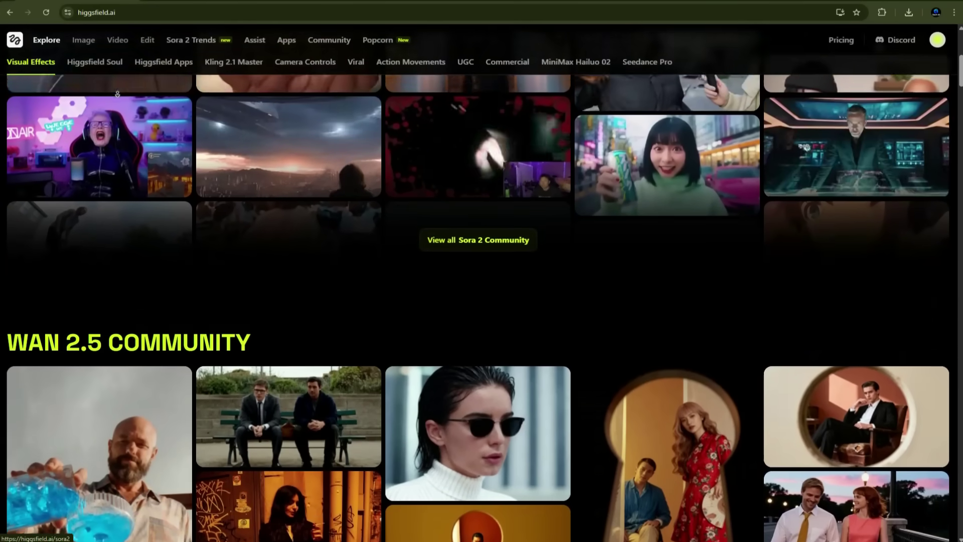
pyautogui.scroll(-3, 118, 93)
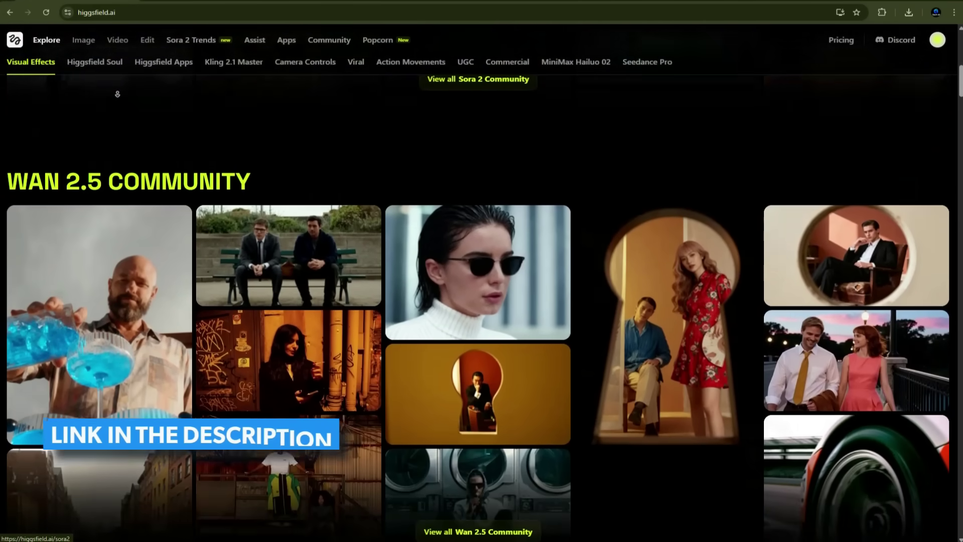